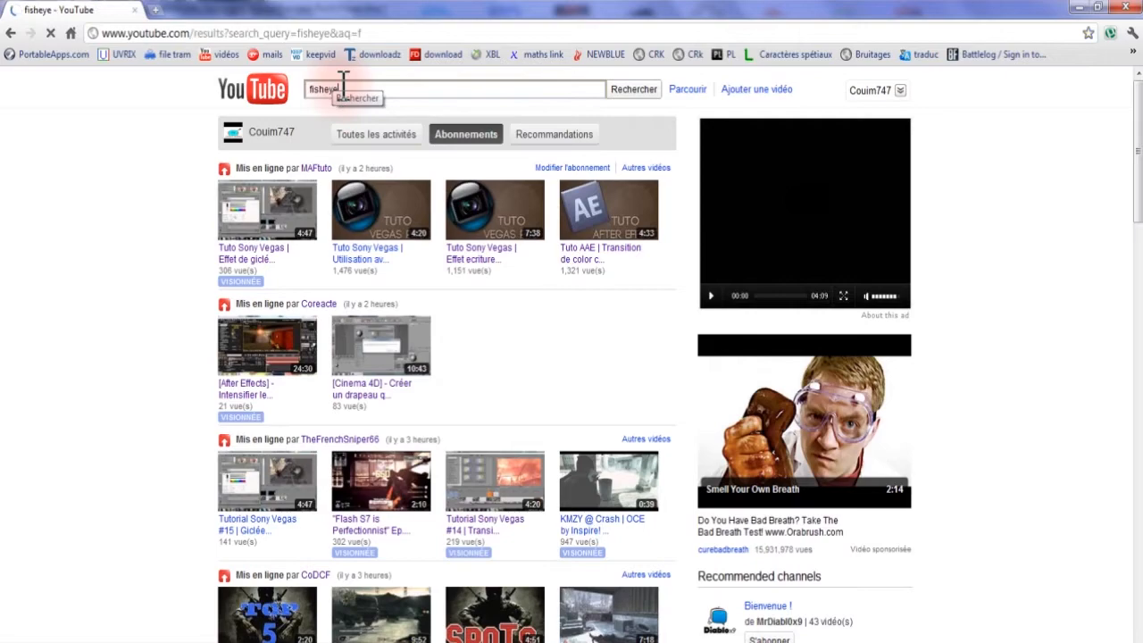
- Open the video titled "Fisheye" with the skateboarder from the search results and like it
{"action": "scroll", "coordinate": [527, 322], "scroll_direction": "down", "scroll_amount": 3}
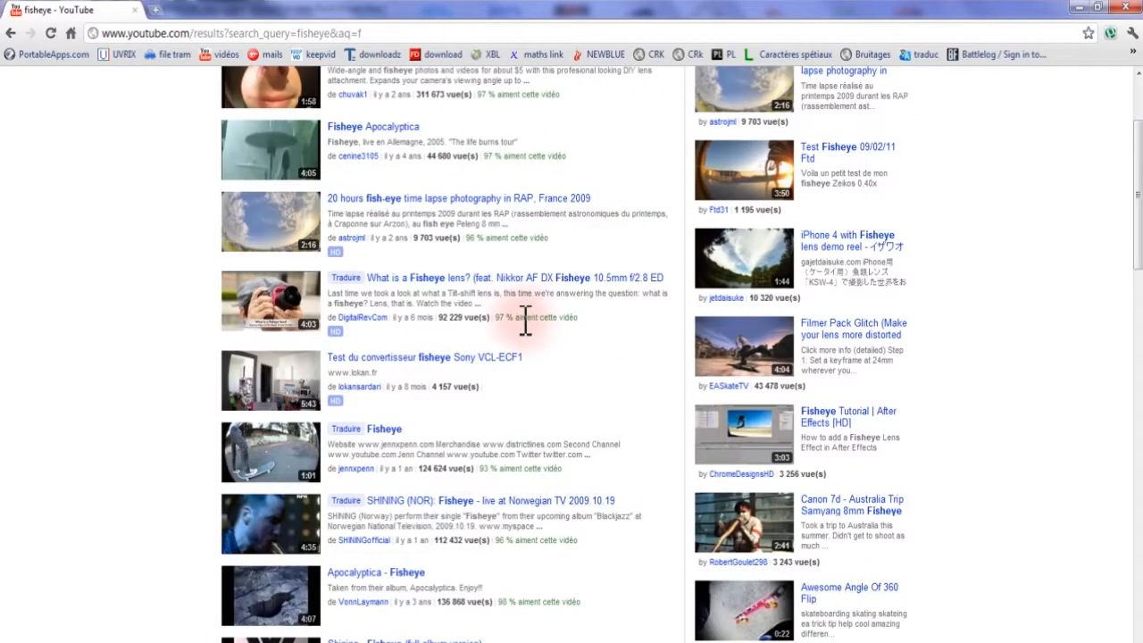
{"action": "left_click", "coordinate": [383, 466]}
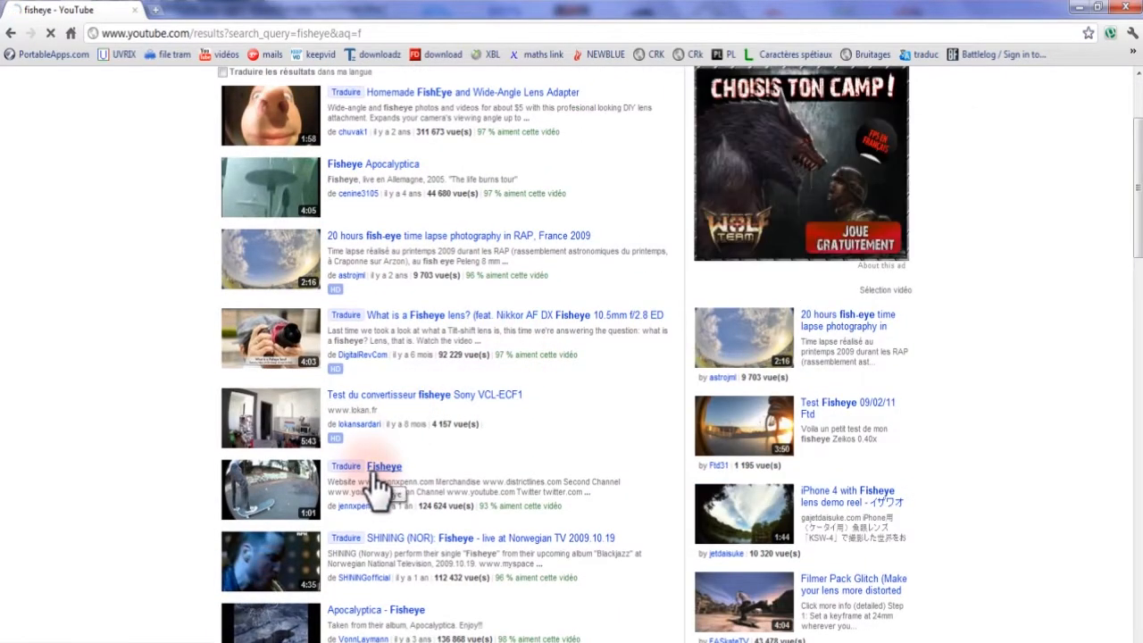
{"action": "left_click", "coordinate": [371, 472]}
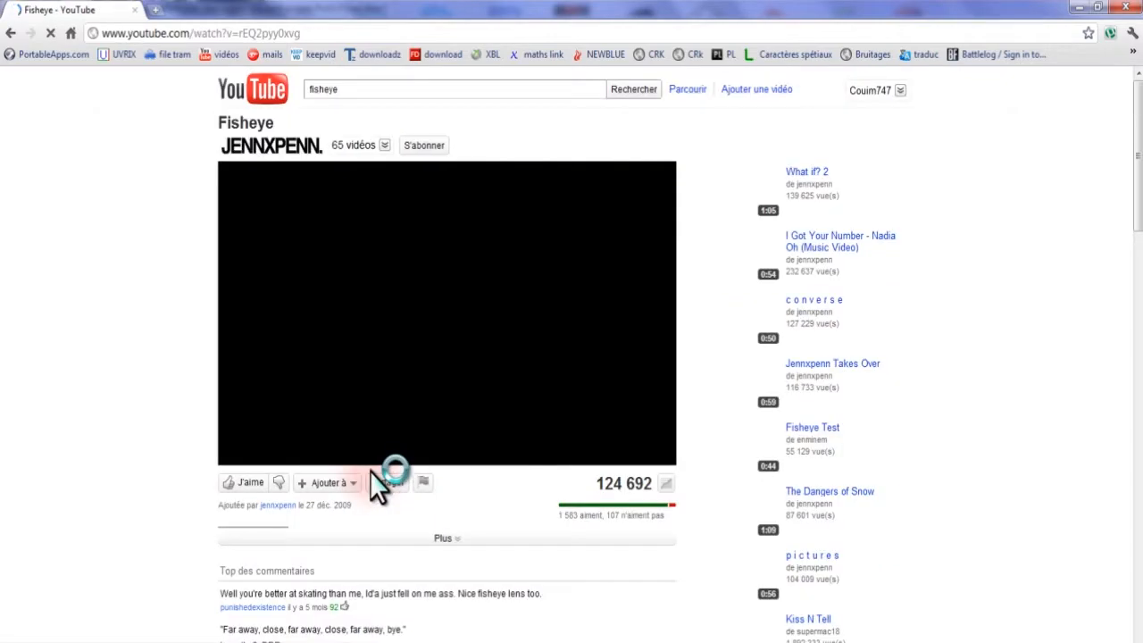
{"action": "left_click", "coordinate": [239, 483]}
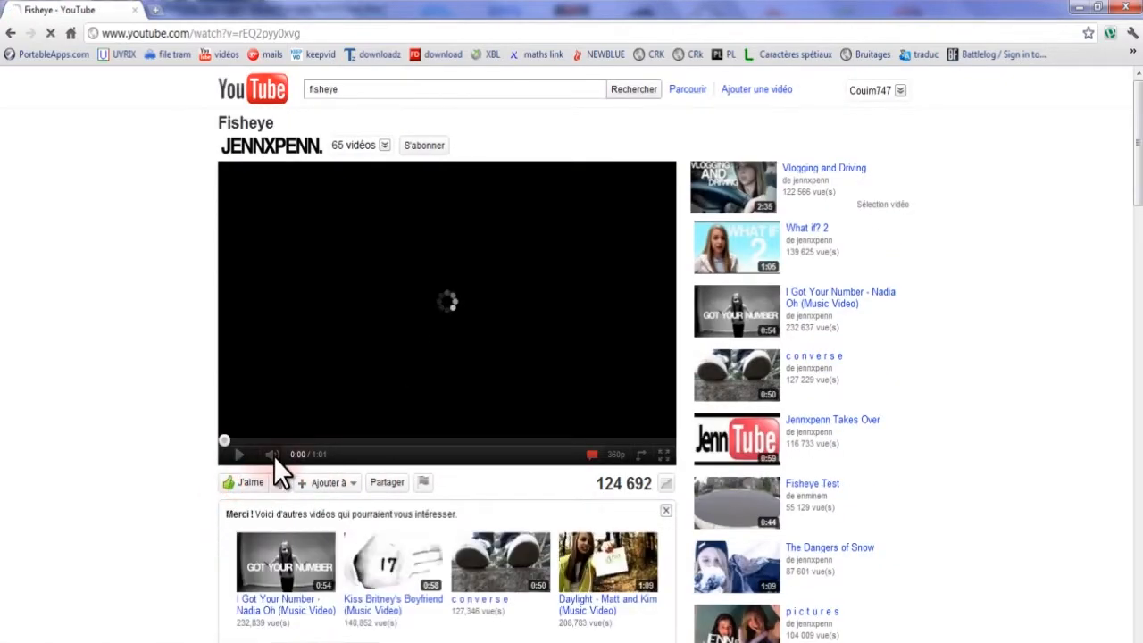
- Mute the Fisheye video, skim ahead to its wide-angle skateboarding shots, dismiss the overlay ad and pause playback
{"action": "left_click", "coordinate": [306, 454]}
{"action": "left_click_drag", "start_coordinate": [305, 454], "coordinate": [288, 458]}
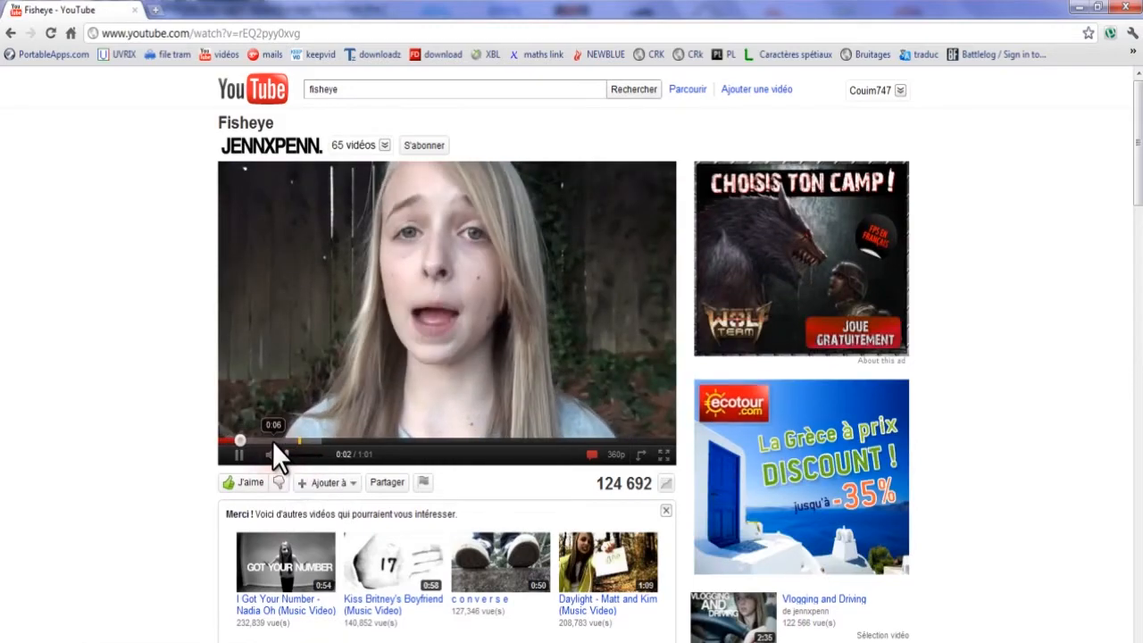
{"action": "left_click", "coordinate": [275, 442]}
{"action": "left_click", "coordinate": [302, 441]}
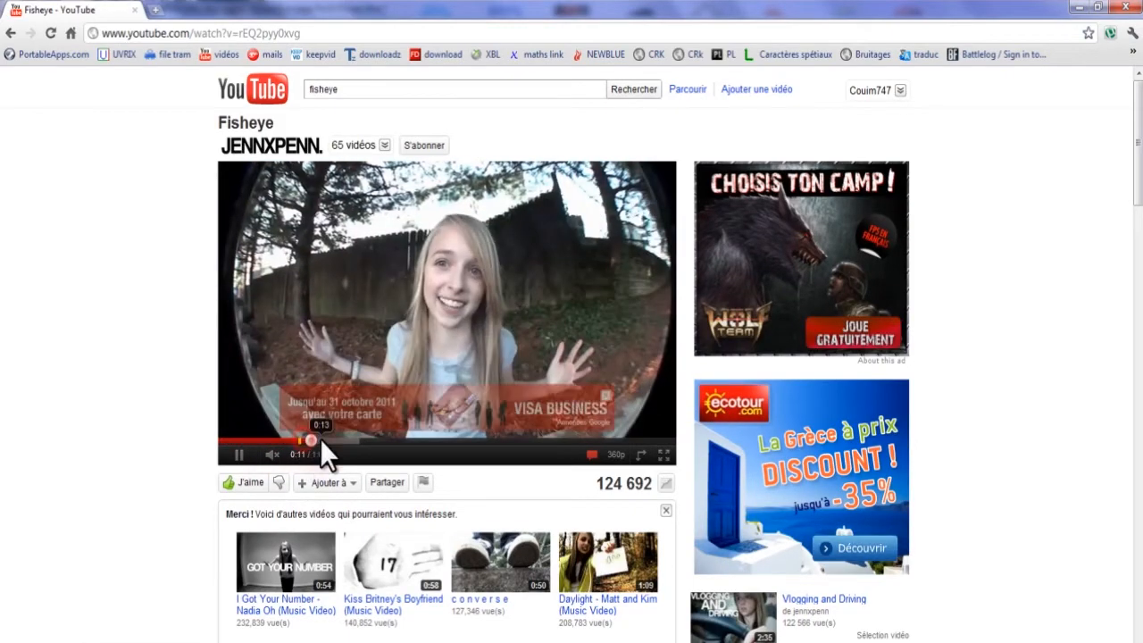
{"action": "left_click", "coordinate": [333, 440]}
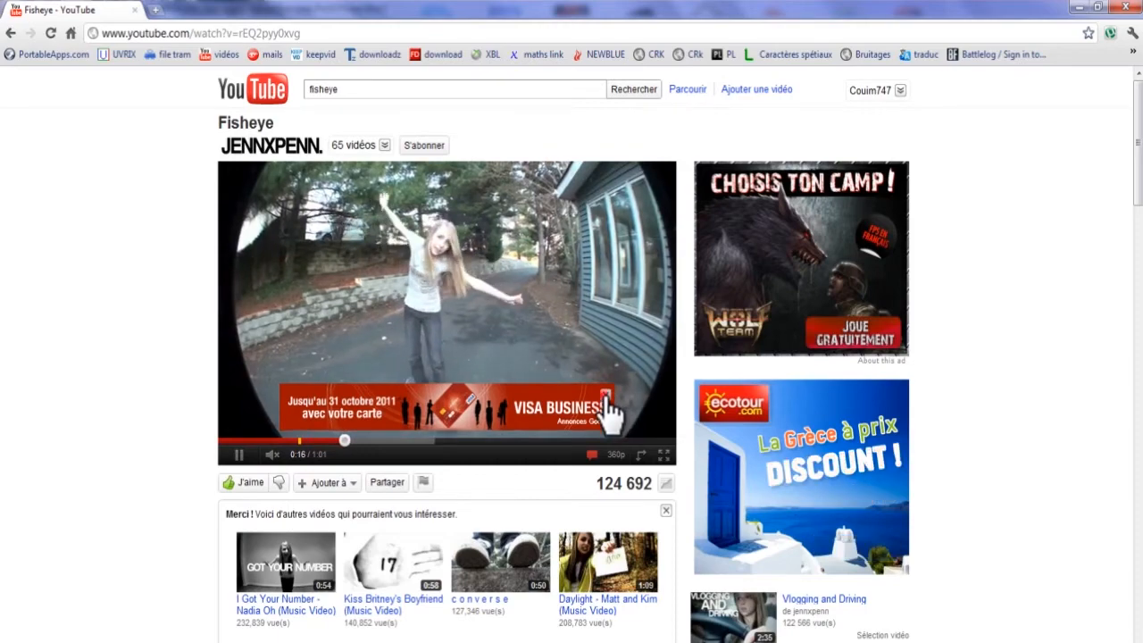
{"action": "left_click", "coordinate": [606, 399]}
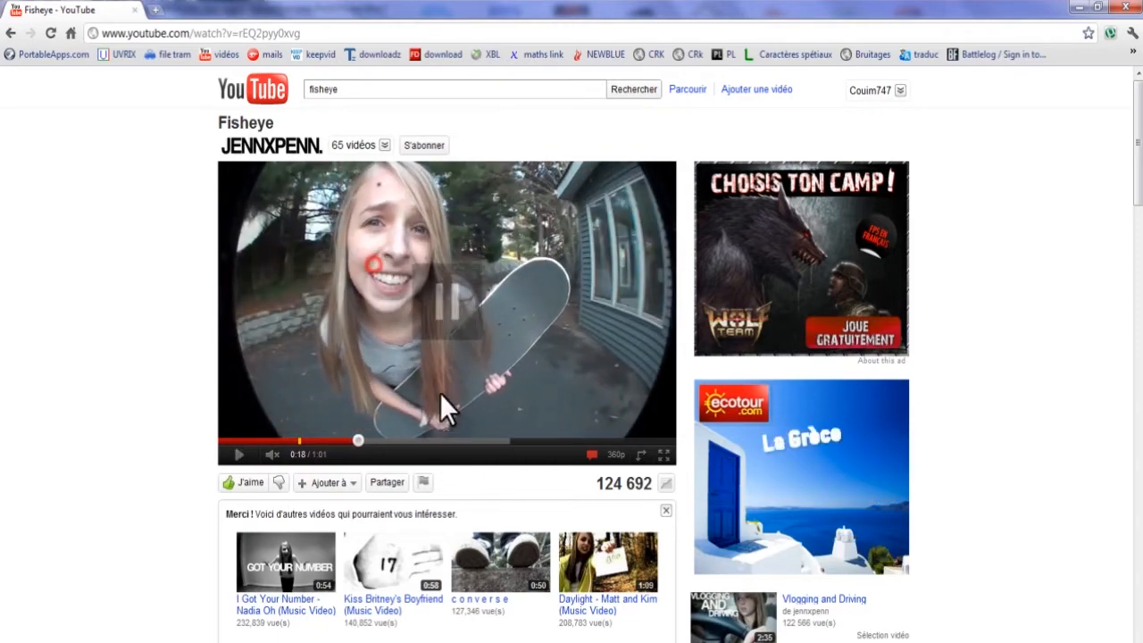
{"action": "left_click", "coordinate": [485, 442]}
{"action": "left_click", "coordinate": [525, 378]}
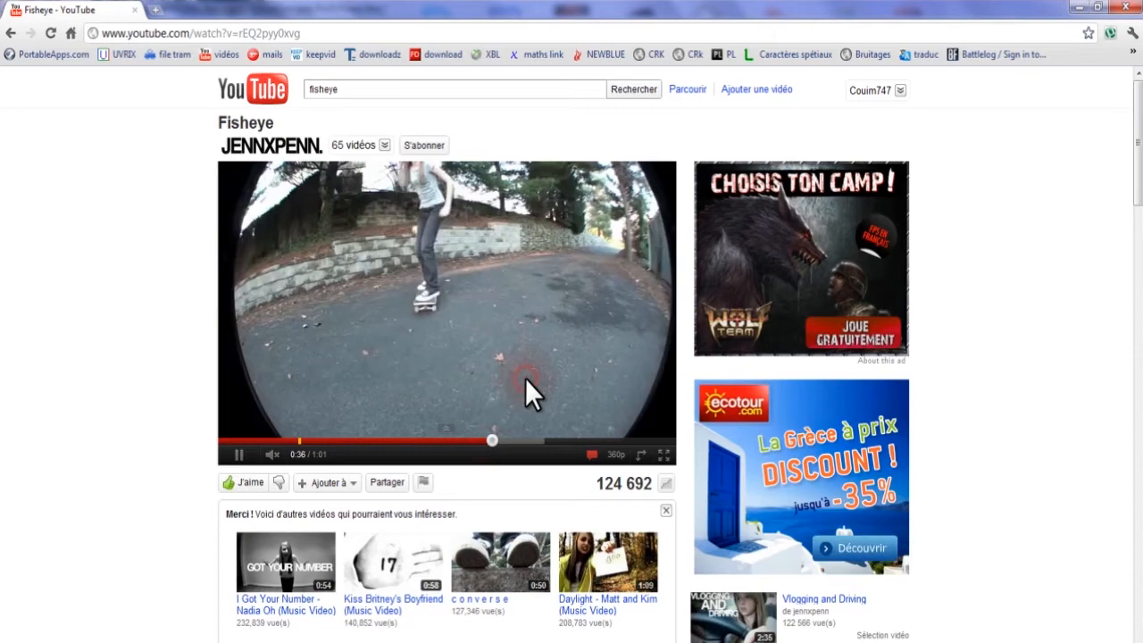
{"action": "left_click", "coordinate": [525, 375]}
- Return to the fisheye search results, watch the video "Test Fisheye 09/02/11 Ftd" and pause it
{"action": "left_click", "coordinate": [631, 88]}
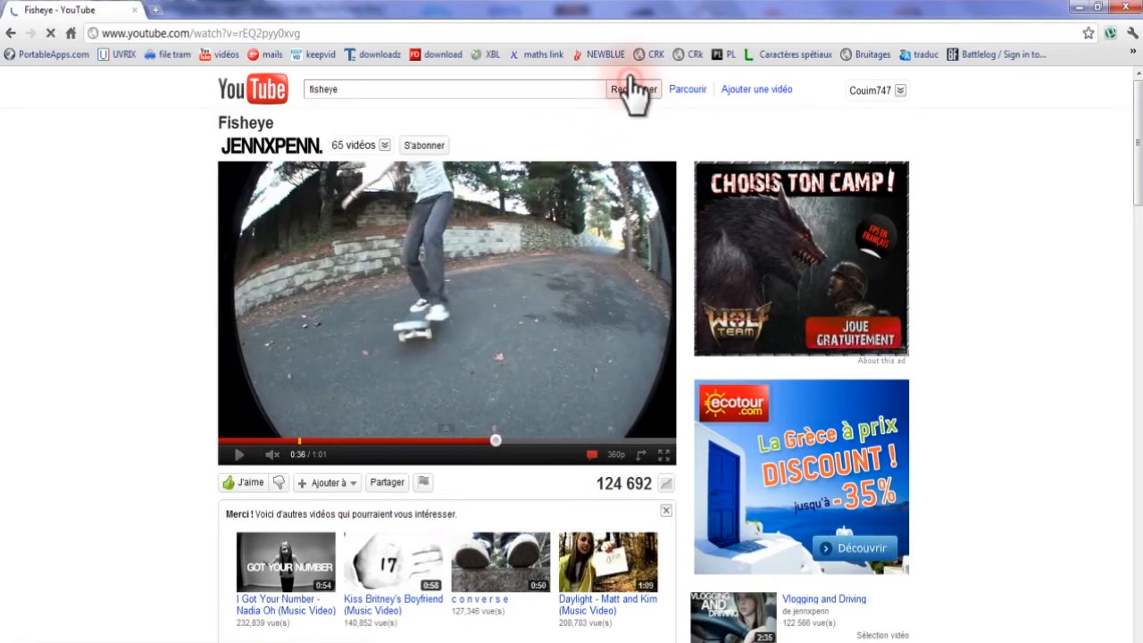
{"action": "scroll", "coordinate": [580, 447], "scroll_direction": "down", "scroll_amount": 15}
{"action": "scroll", "coordinate": [554, 402], "scroll_direction": "up", "scroll_amount": 3}
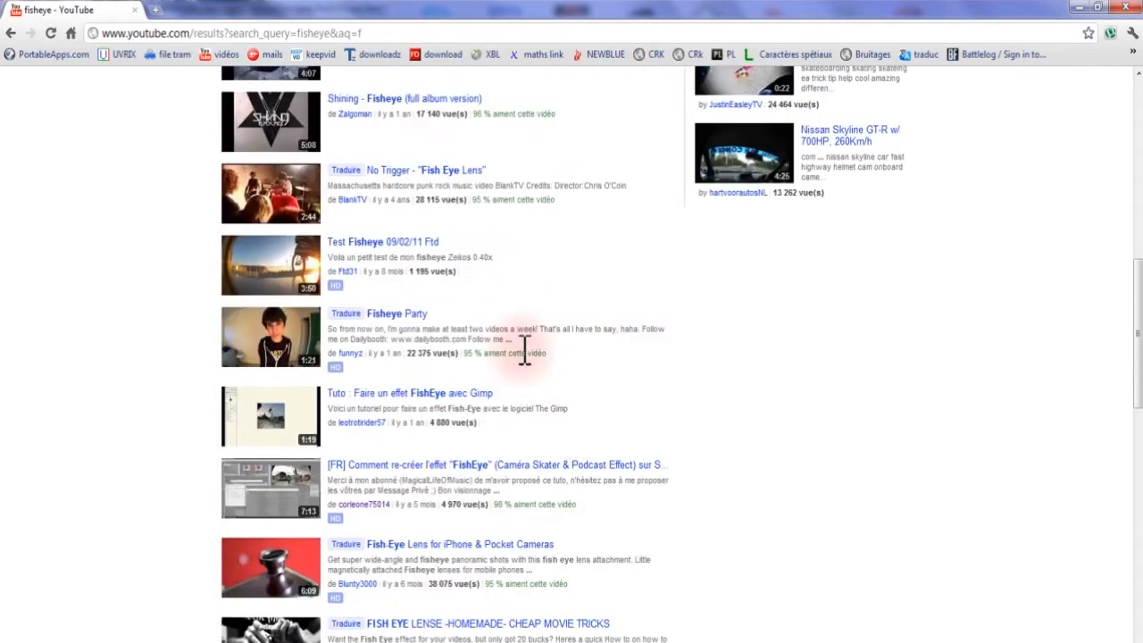
{"action": "left_click", "coordinate": [384, 282]}
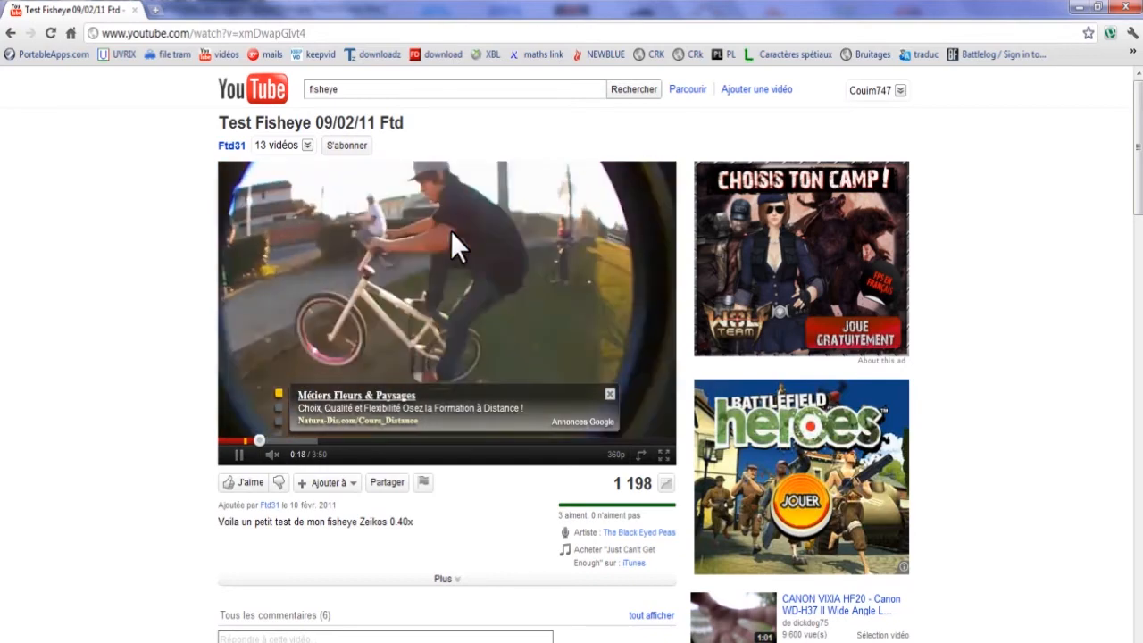
{"action": "left_click", "coordinate": [450, 230]}
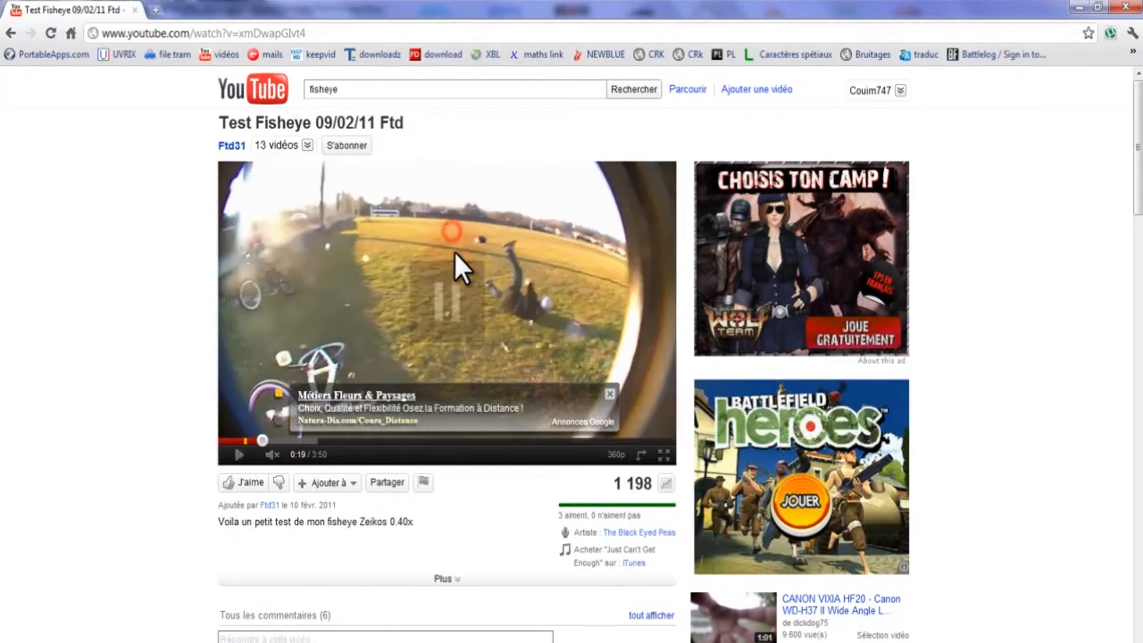
- Switch to Adobe Premiere Pro and apply the Magic Bullet Looks effect "Looks" to the 00150.MTS clip on track Vidéo 1
{"action": "left_click", "coordinate": [1127, 16]}
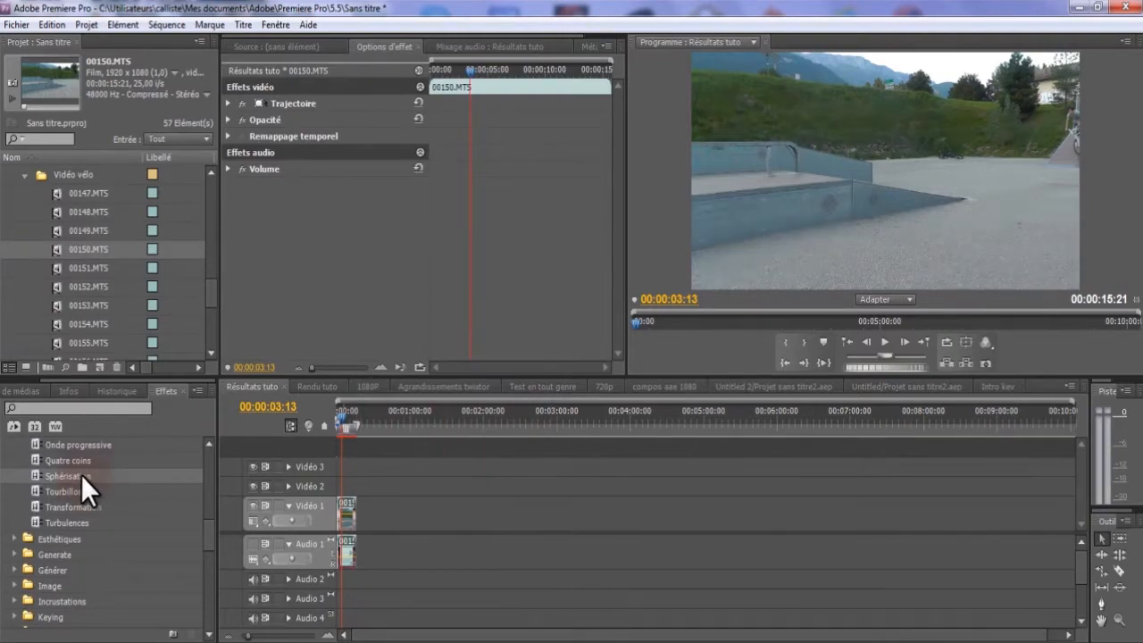
{"action": "scroll", "coordinate": [72, 472], "scroll_direction": "up", "scroll_amount": 5}
{"action": "left_click", "coordinate": [14, 507]}
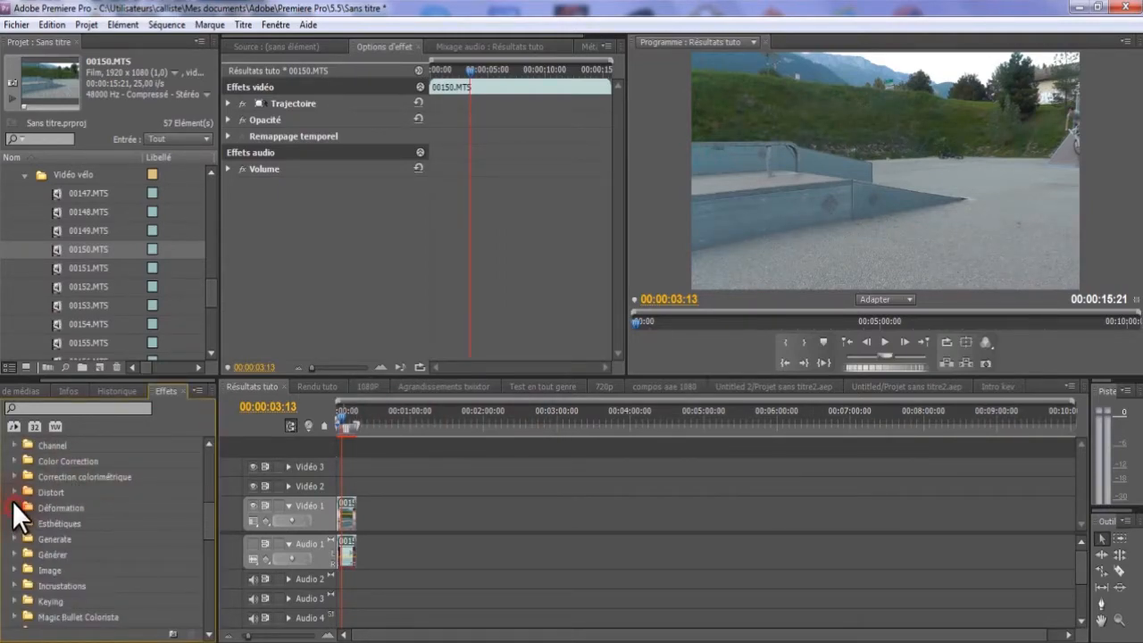
{"action": "scroll", "coordinate": [16, 510], "scroll_direction": "down", "scroll_amount": 3}
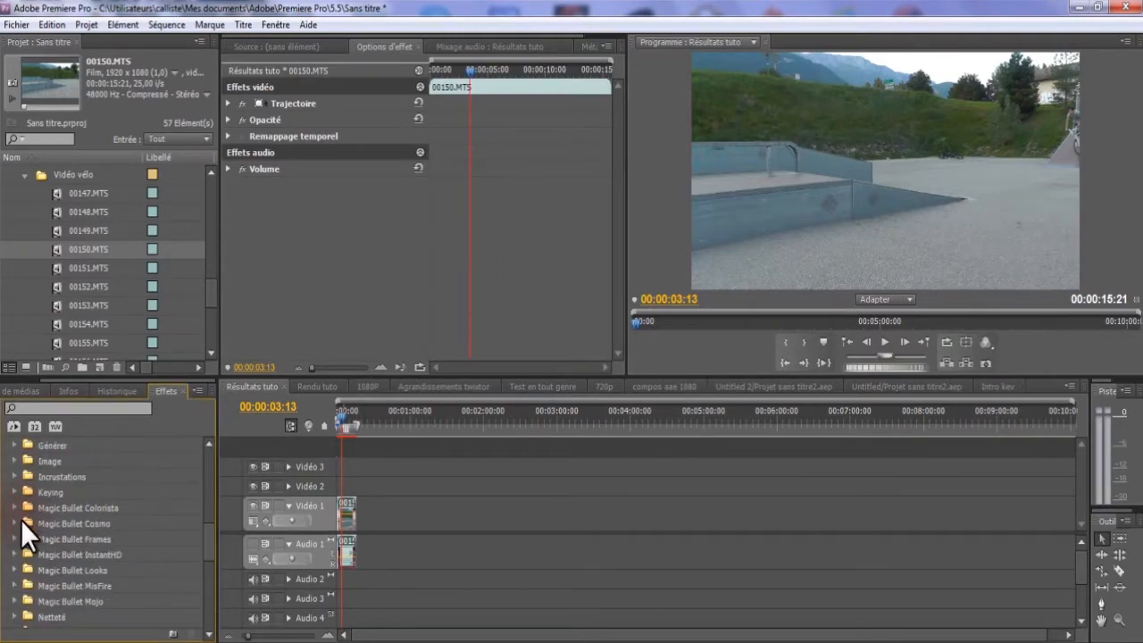
{"action": "left_click", "coordinate": [13, 569]}
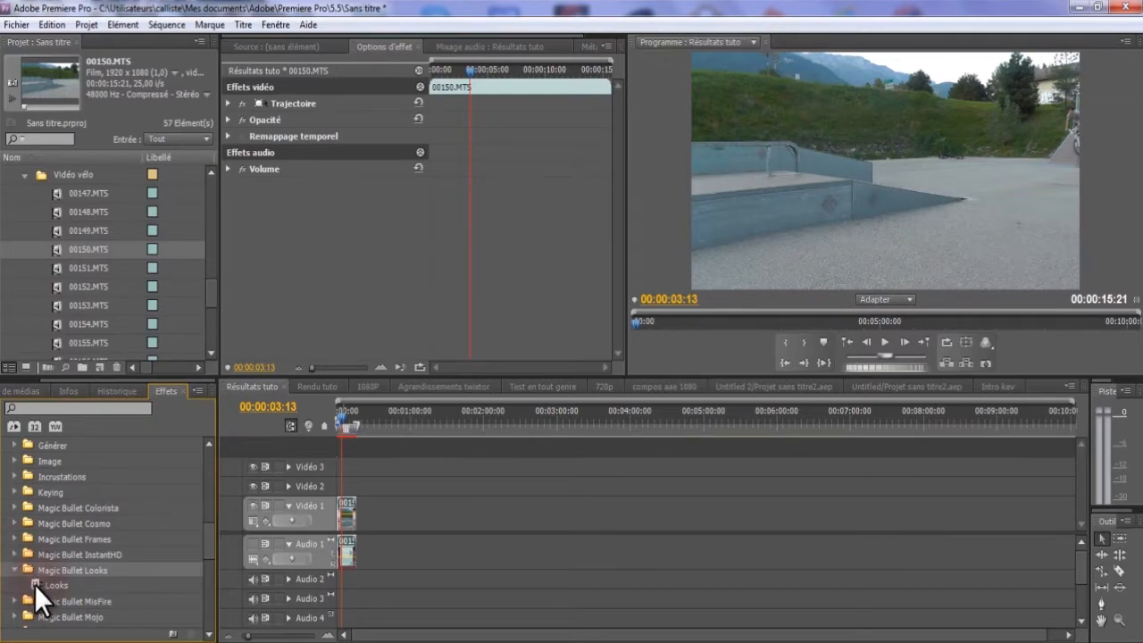
{"action": "left_click_drag", "start_coordinate": [34, 584], "coordinate": [350, 531]}
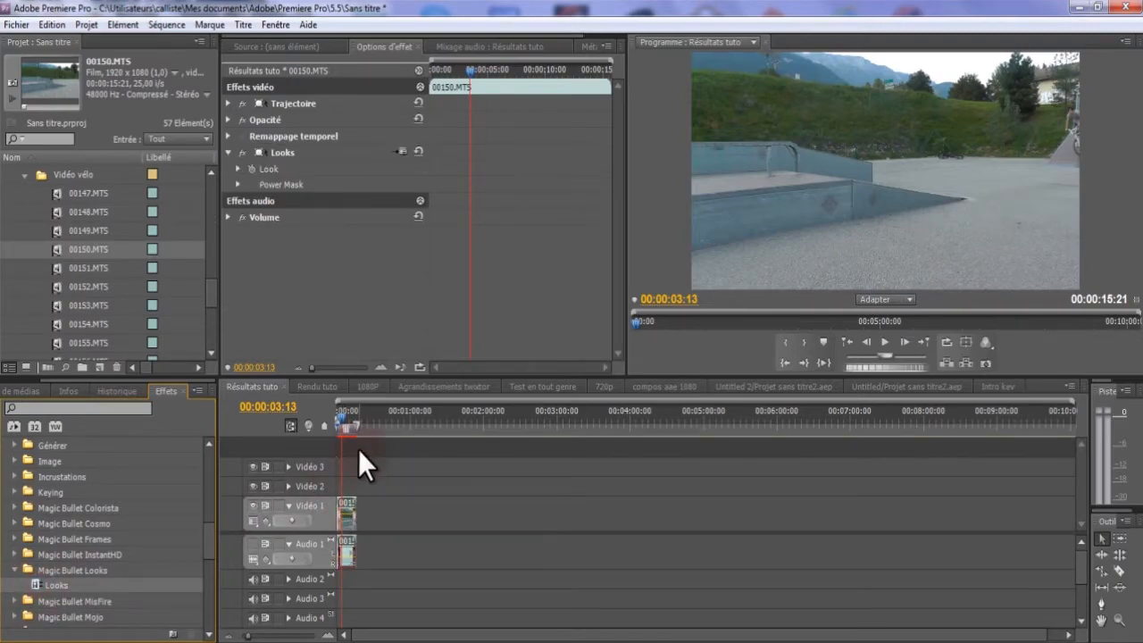
- Open the look editor of the clip's Looks effect
{"action": "left_click", "coordinate": [226, 150]}
{"action": "left_click", "coordinate": [281, 150]}
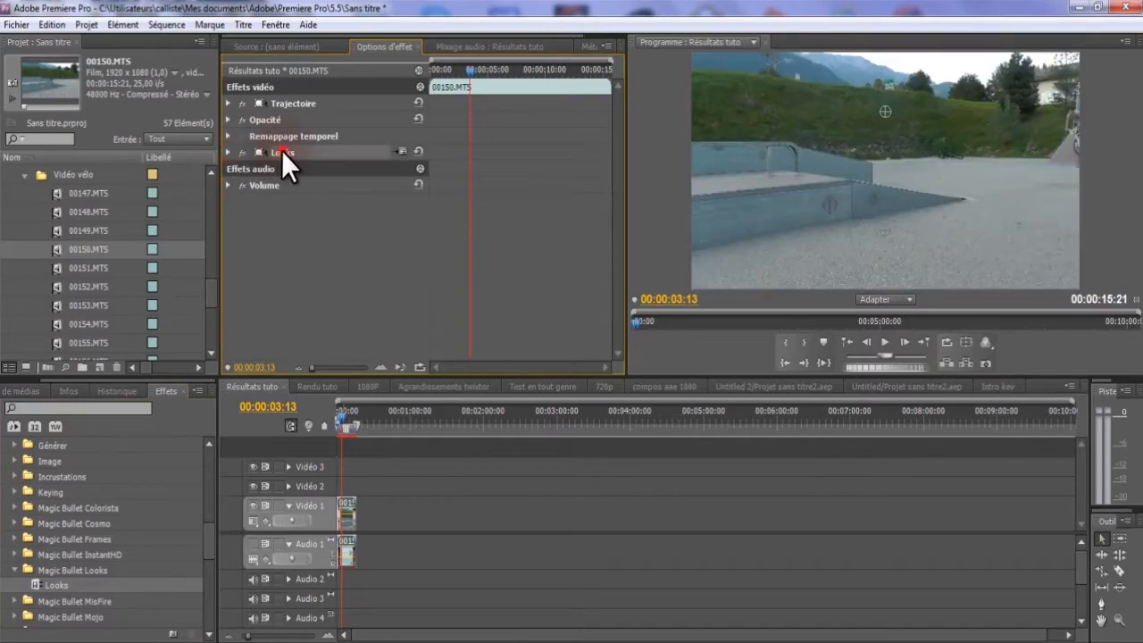
{"action": "left_click", "coordinate": [227, 152]}
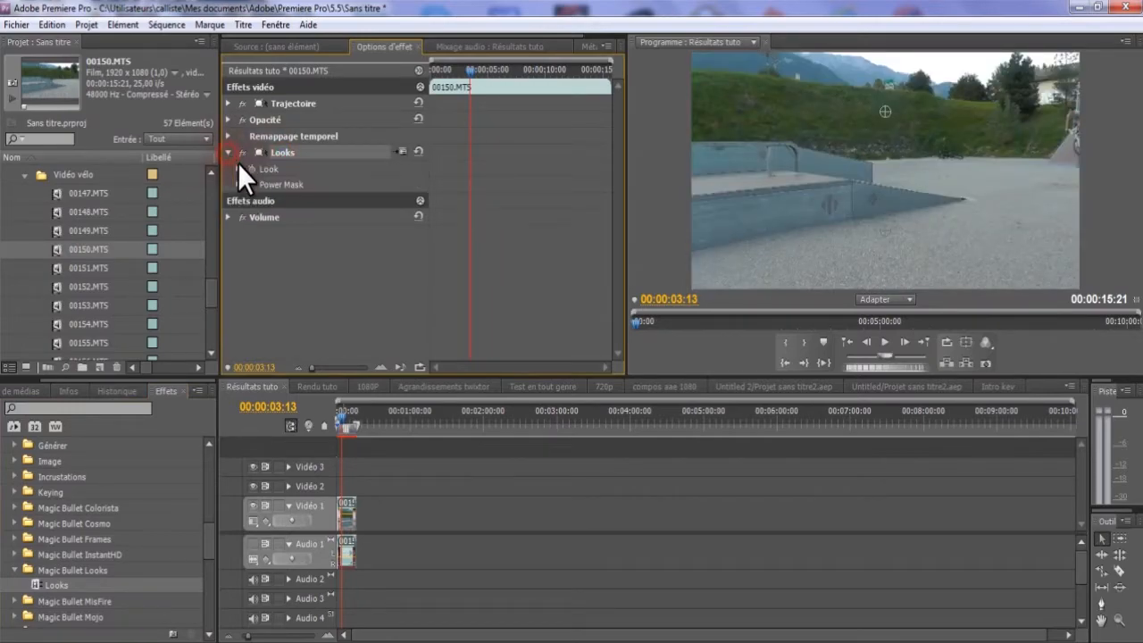
{"action": "left_click", "coordinate": [236, 168]}
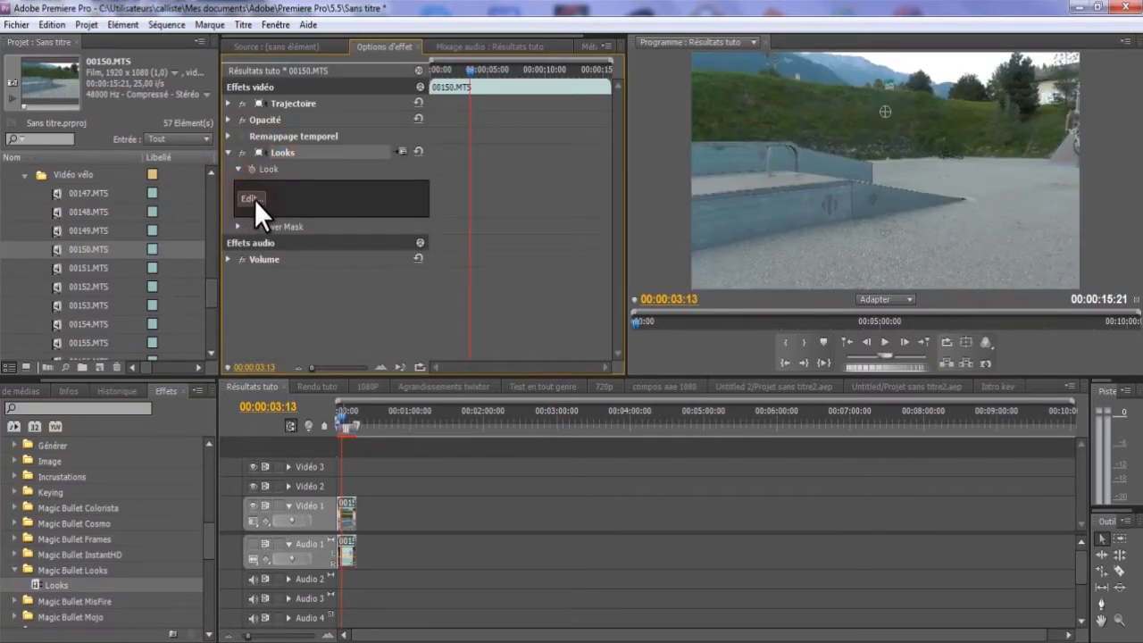
{"action": "left_click", "coordinate": [251, 197]}
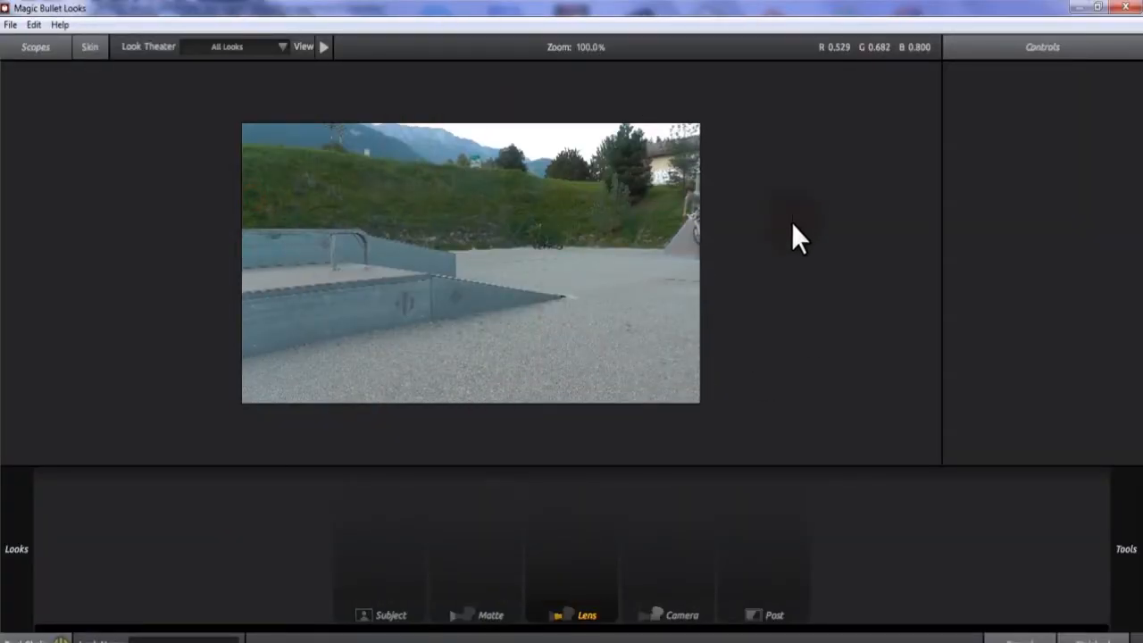
- Look through the available tools in the Subject, Matte, Lens, Camera and Post categories
{"action": "mouse_move", "coordinate": [1141, 171]}
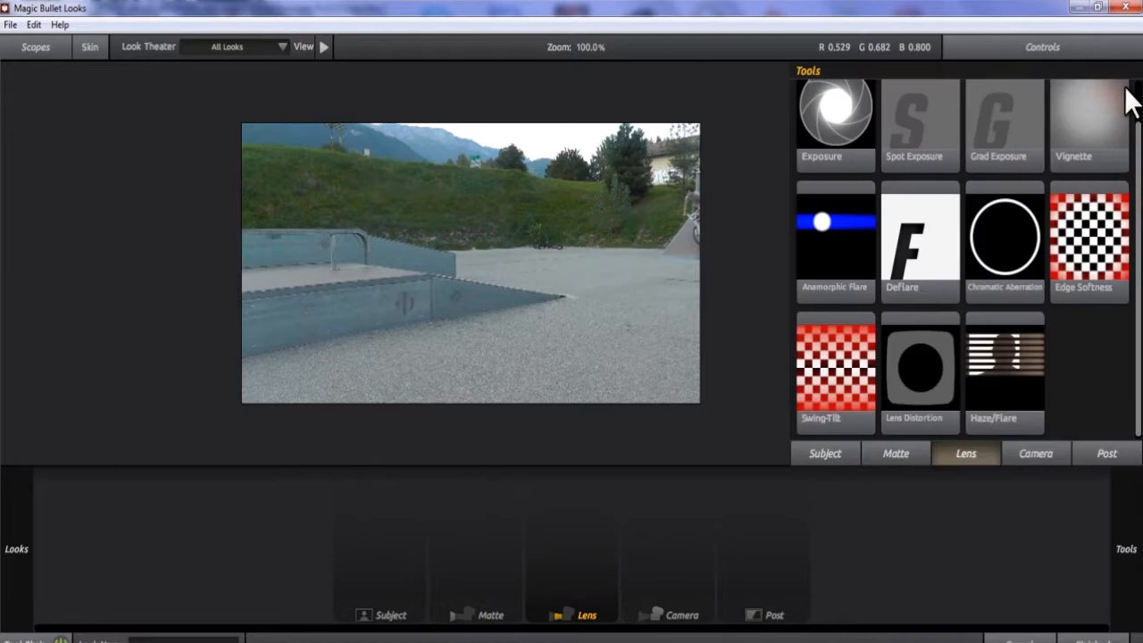
{"action": "left_click", "coordinate": [893, 457]}
{"action": "left_click", "coordinate": [830, 454]}
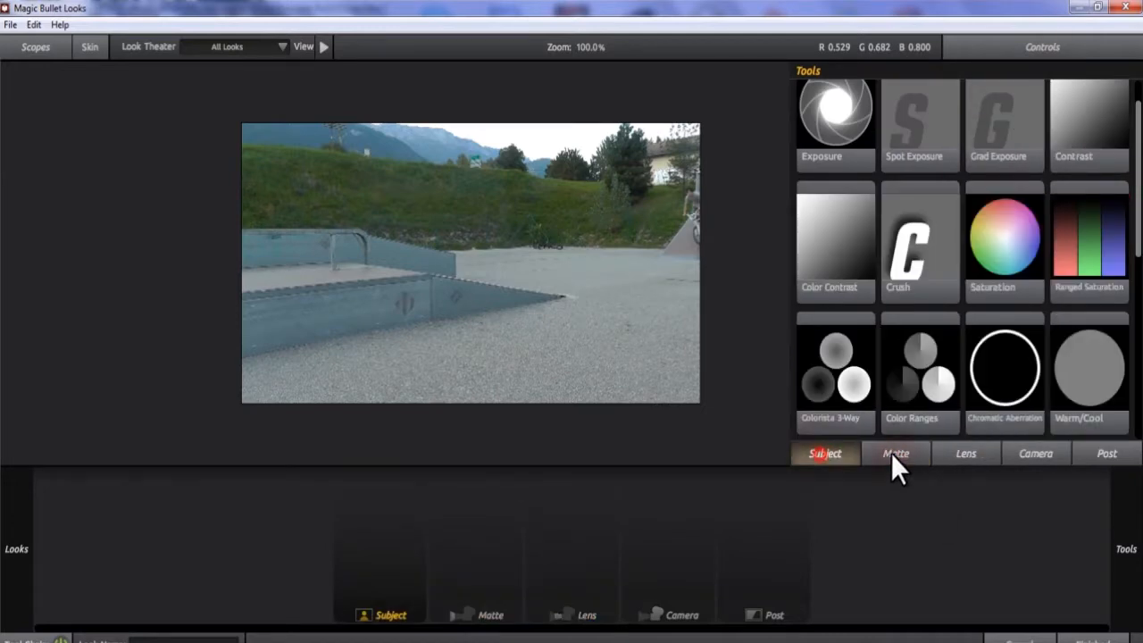
{"action": "left_click", "coordinate": [893, 454]}
{"action": "left_click", "coordinate": [957, 454]}
{"action": "left_click", "coordinate": [1033, 452]}
{"action": "left_click", "coordinate": [1099, 453]}
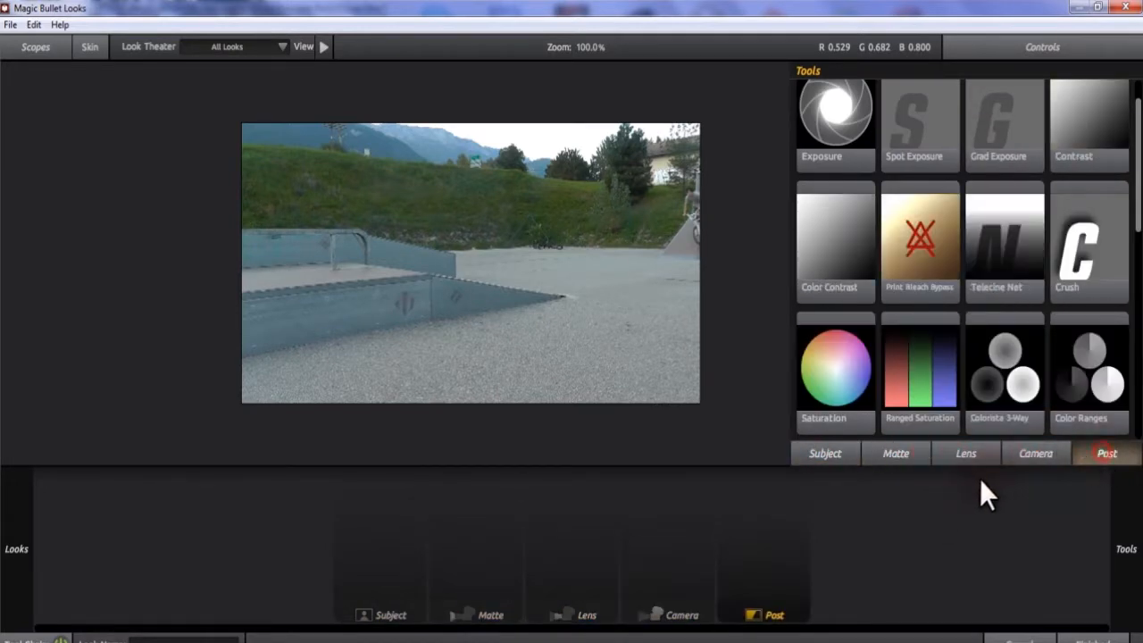
- Apply the Fisheye preset from the Stylized looks to the clip
{"action": "mouse_move", "coordinate": [3, 277]}
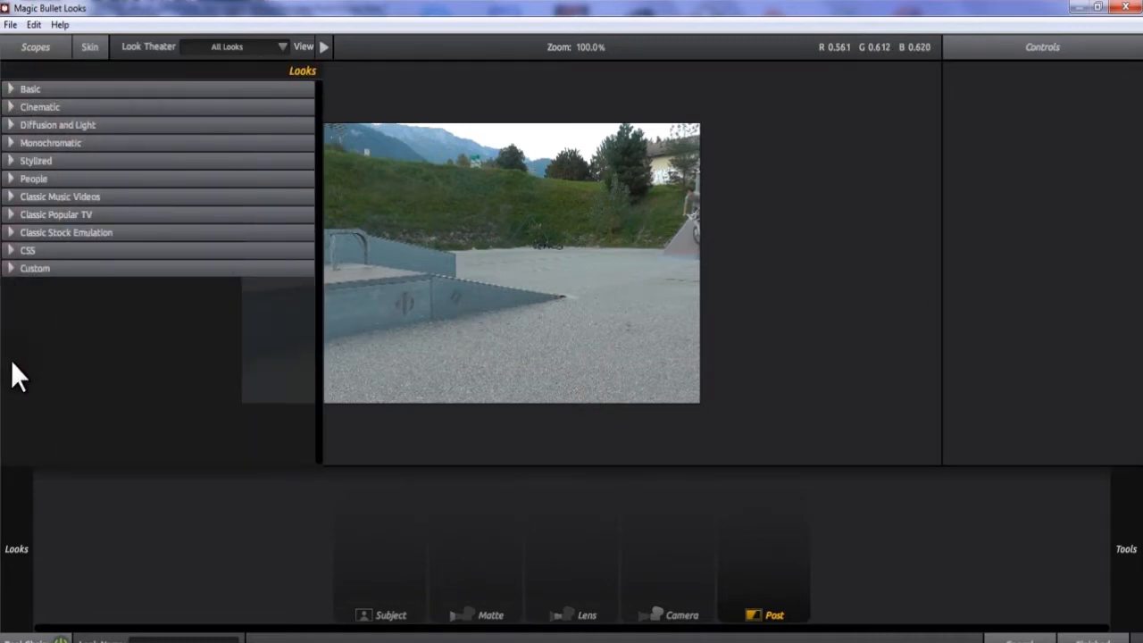
{"action": "left_click", "coordinate": [10, 160]}
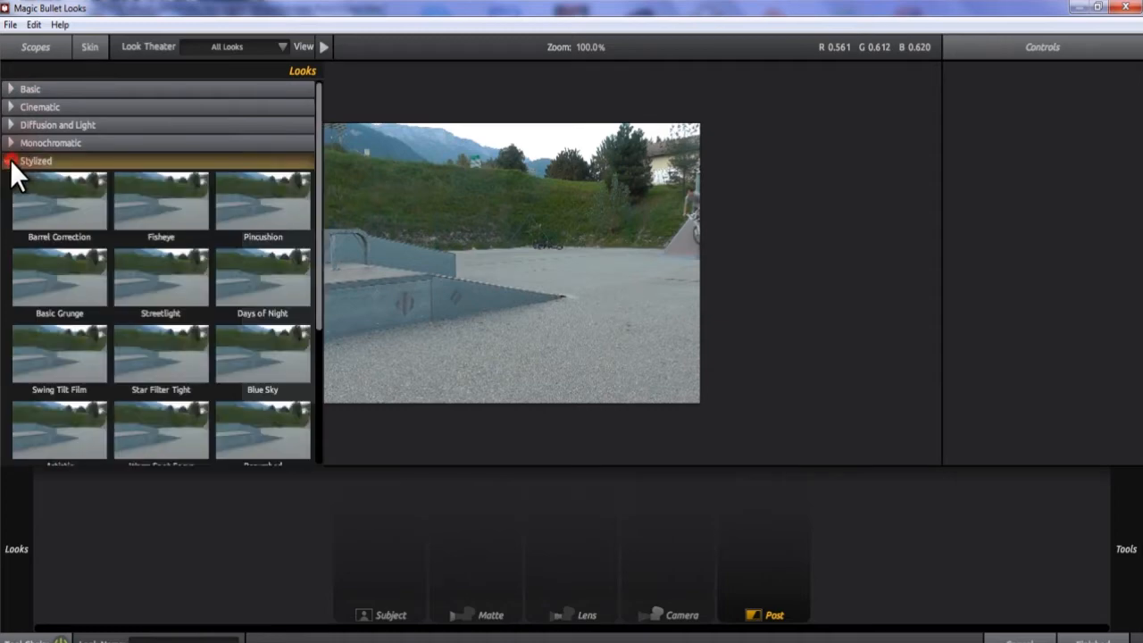
{"action": "left_click", "coordinate": [149, 201]}
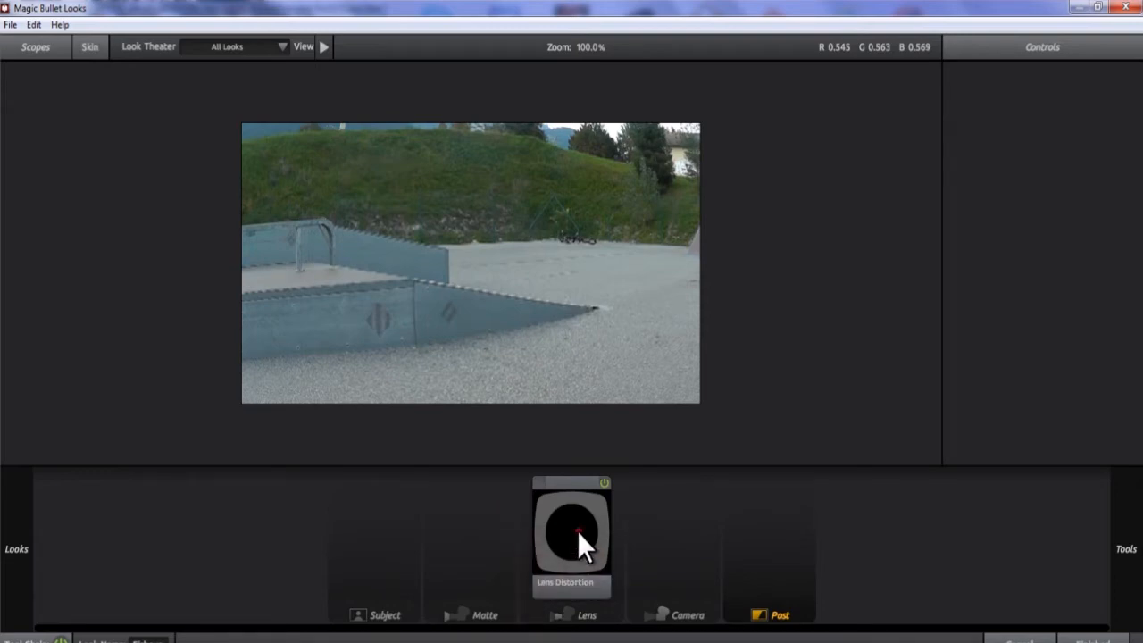
- Set the preset's Lens Distortion tool to +100% Distortion and 0% Flatten
{"action": "left_click", "coordinate": [577, 530]}
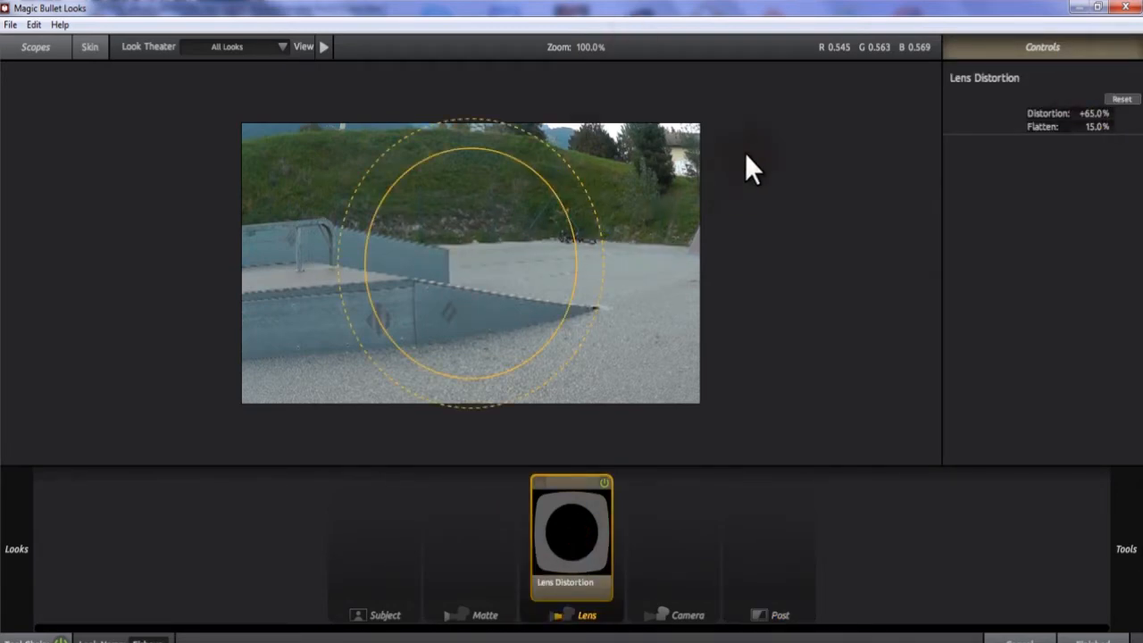
{"action": "left_click_drag", "start_coordinate": [1113, 113], "coordinate": [1138, 174]}
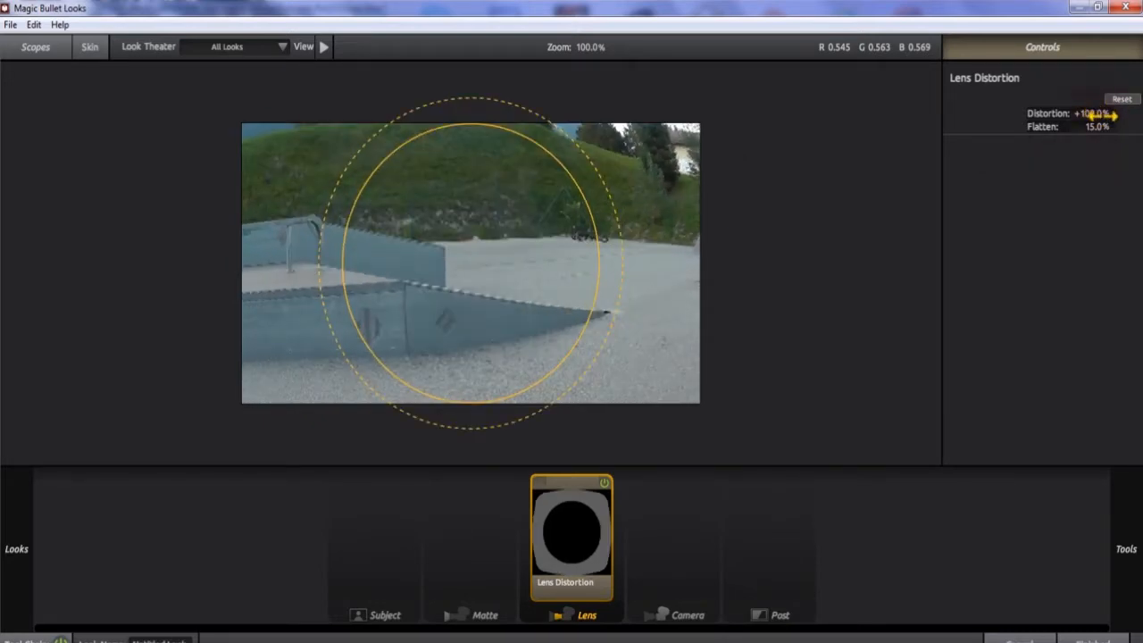
{"action": "left_click_drag", "start_coordinate": [1098, 127], "coordinate": [565, 295]}
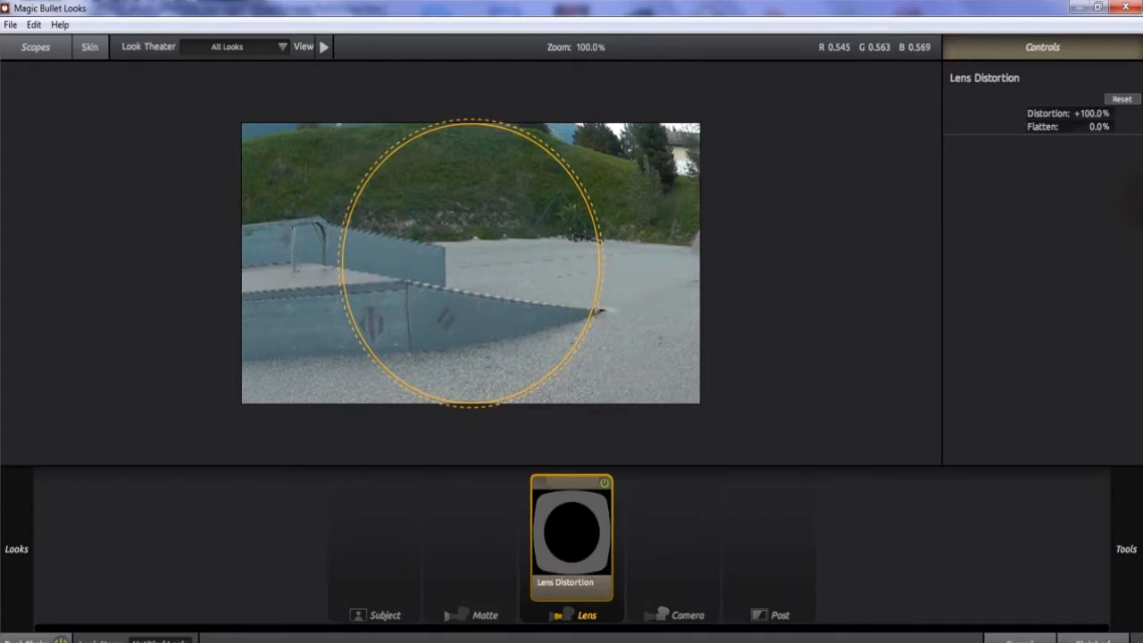
- Add a second Lens Distortion tool to the Lens stage and set its Flatten to 0%
{"action": "mouse_move", "coordinate": [1141, 198]}
{"action": "left_click_drag", "start_coordinate": [939, 334], "coordinate": [631, 534]}
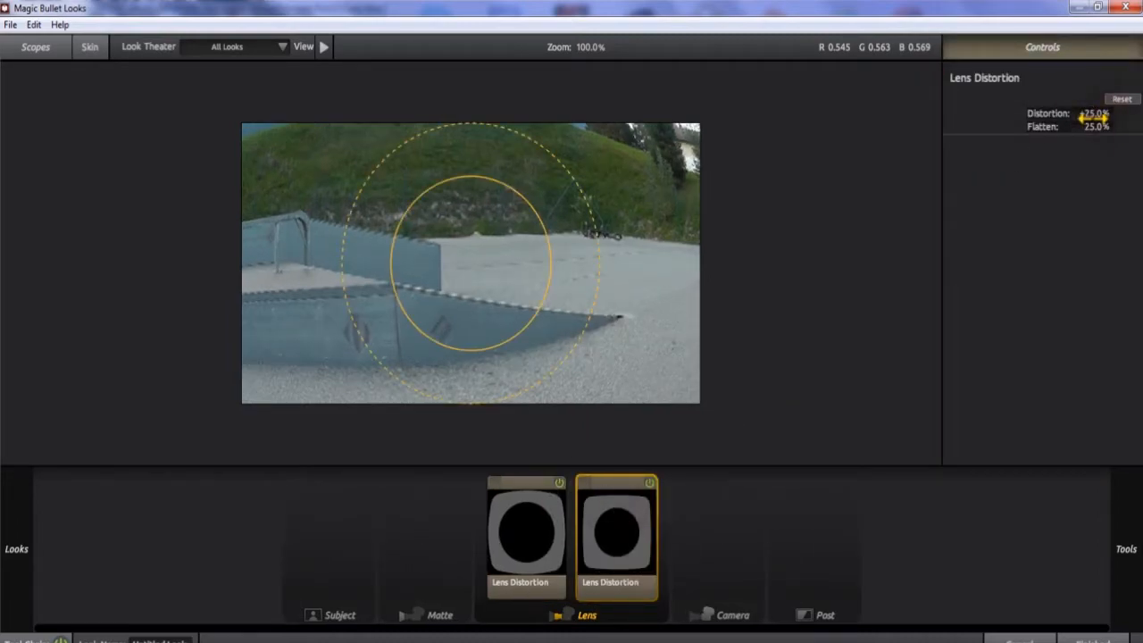
{"action": "left_click_drag", "start_coordinate": [1097, 127], "coordinate": [966, 128]}
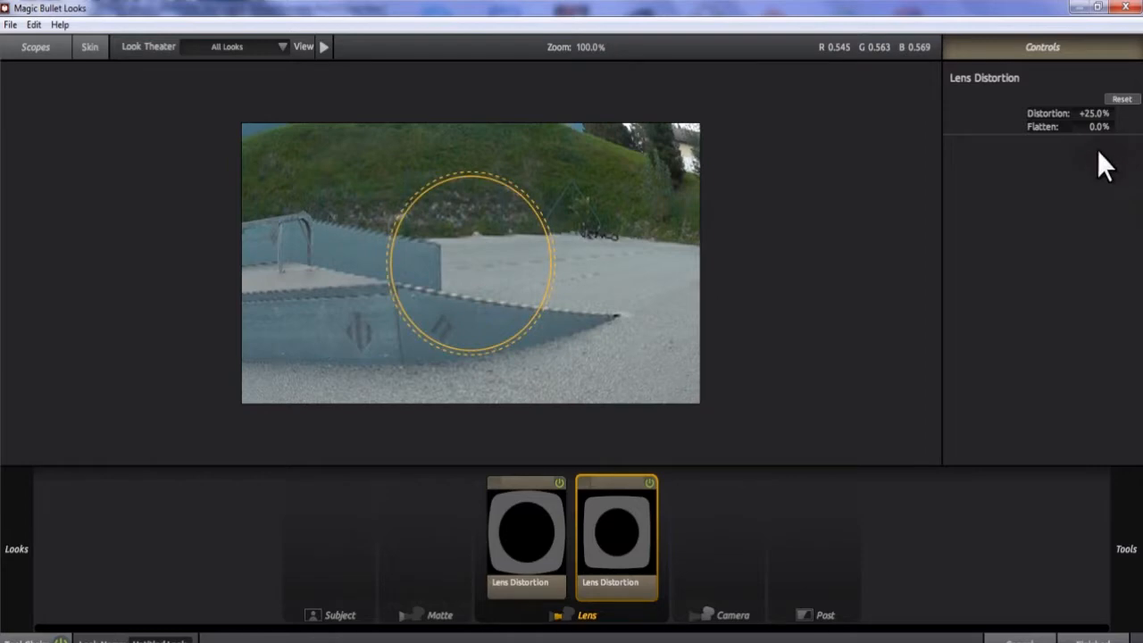
- Set the second Lens Distortion tool's Distortion to +3%
{"action": "left_click_drag", "start_coordinate": [1095, 113], "coordinate": [1088, 113]}
{"action": "left_click", "coordinate": [1090, 114]}
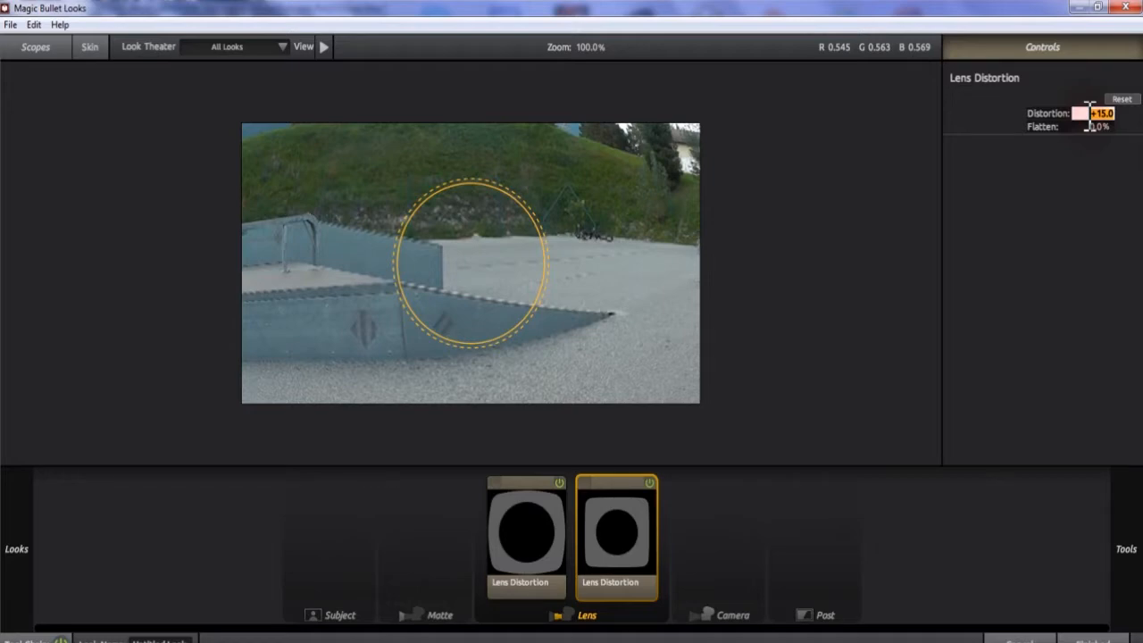
{"action": "type", "text": "33"}
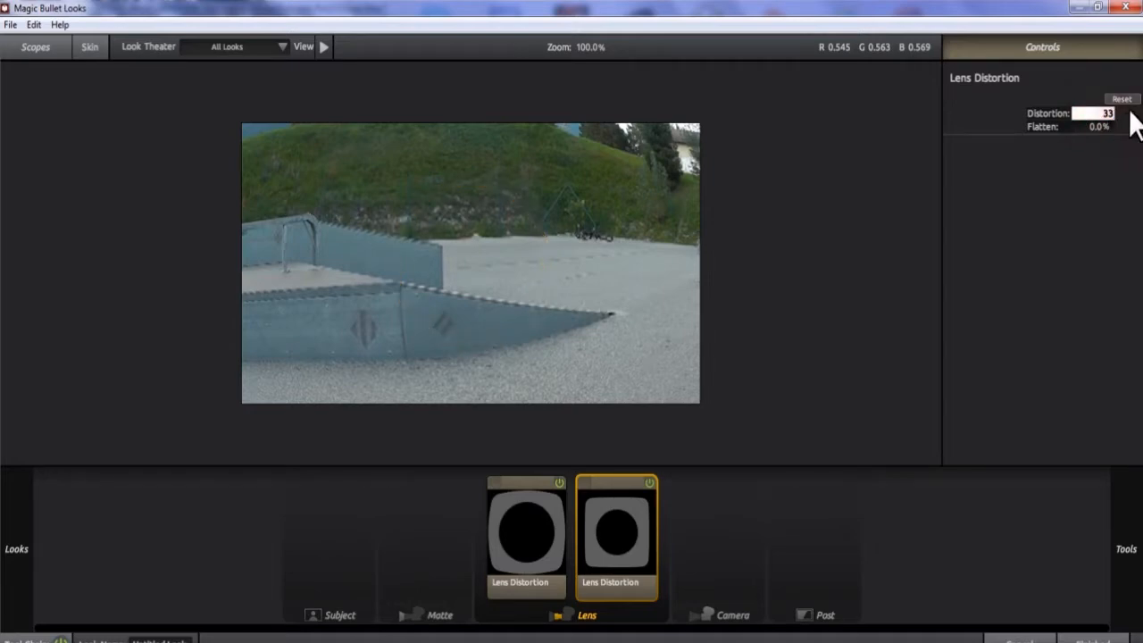
{"action": "key", "text": "Return"}
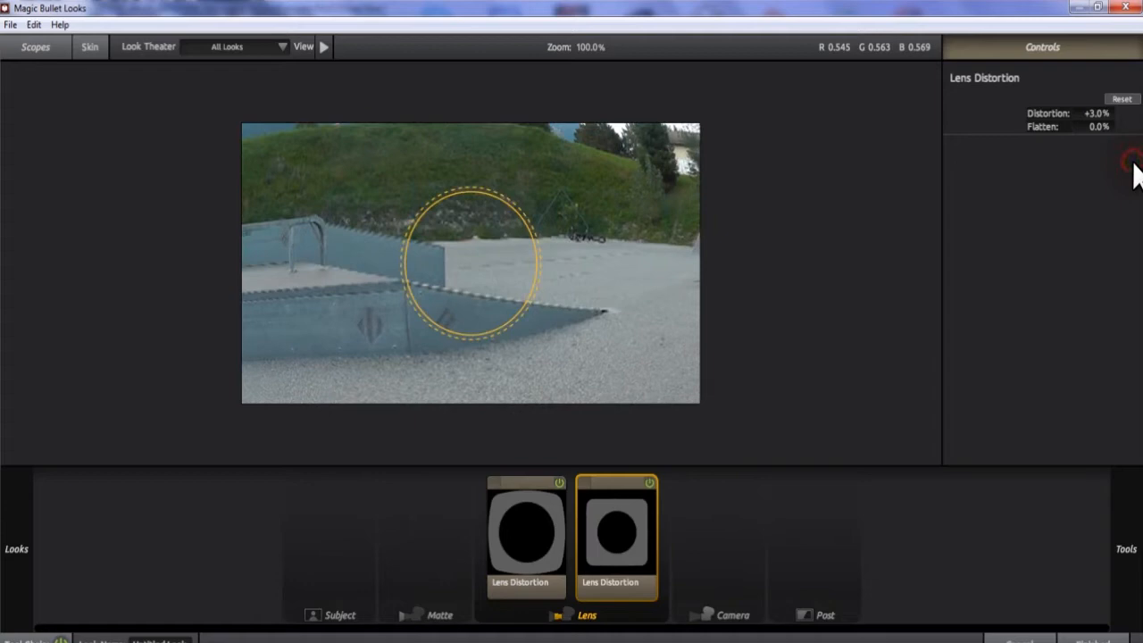
- Compare the image with the second Lens Distortion tool off and on, and apply the finished look to the clip in Premiere Pro
{"action": "left_click", "coordinate": [650, 482]}
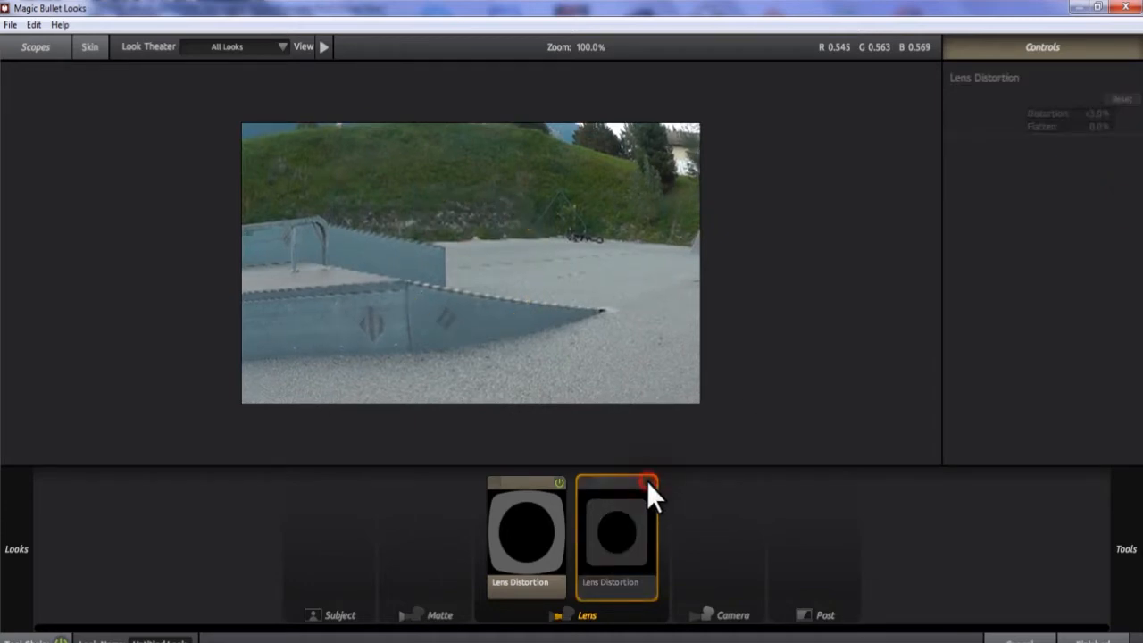
{"action": "left_click", "coordinate": [649, 482]}
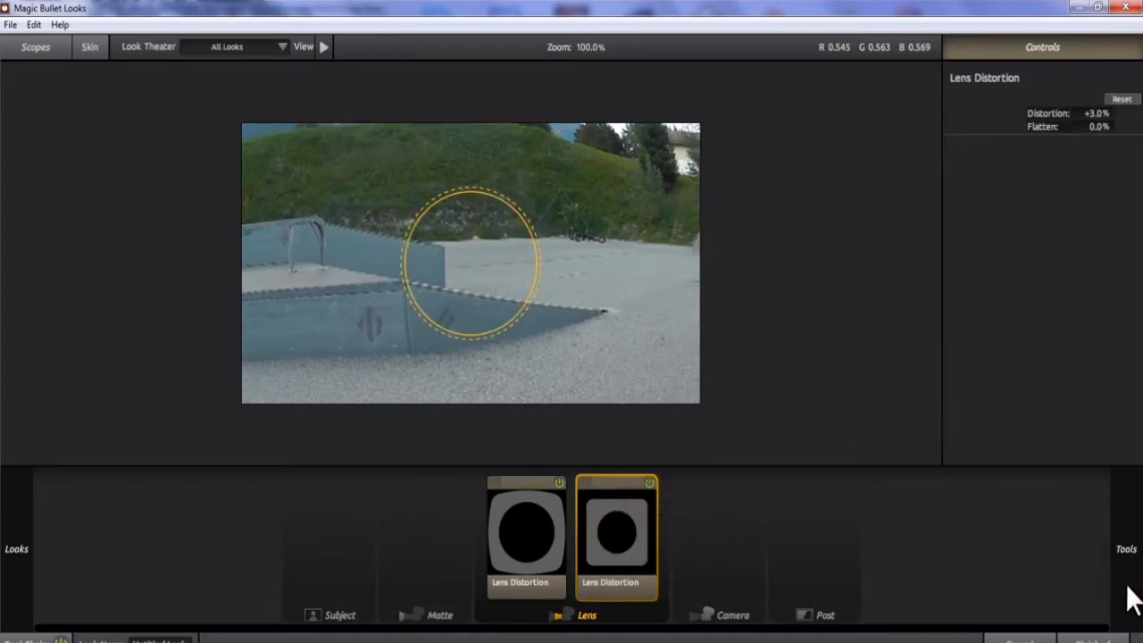
{"action": "mouse_move", "coordinate": [1127, 597]}
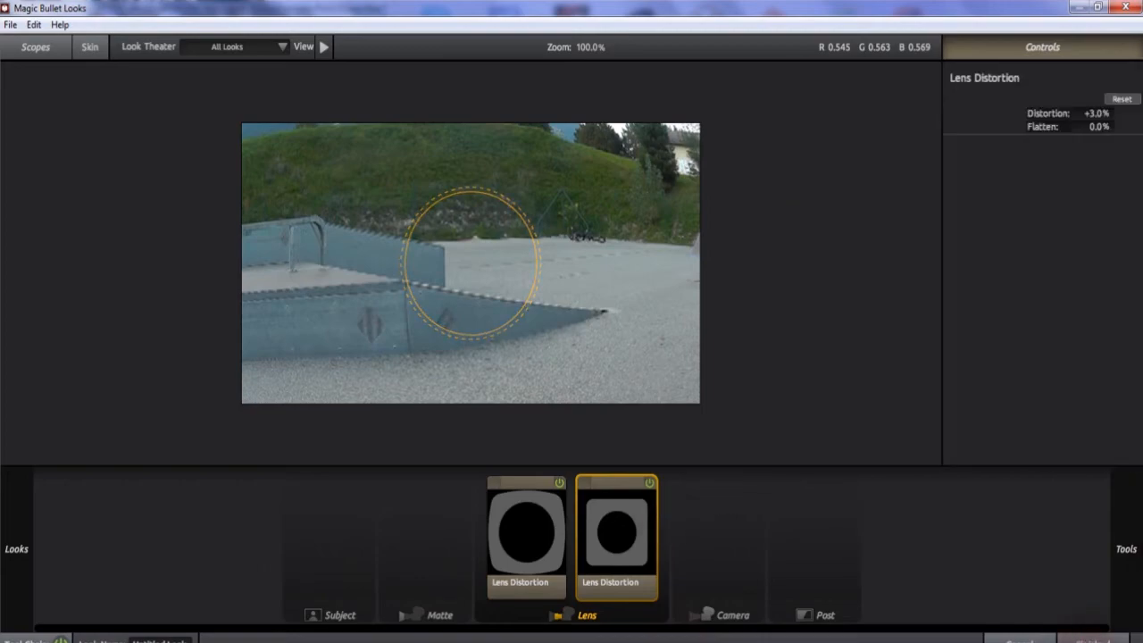
{"action": "left_click", "coordinate": [1093, 640]}
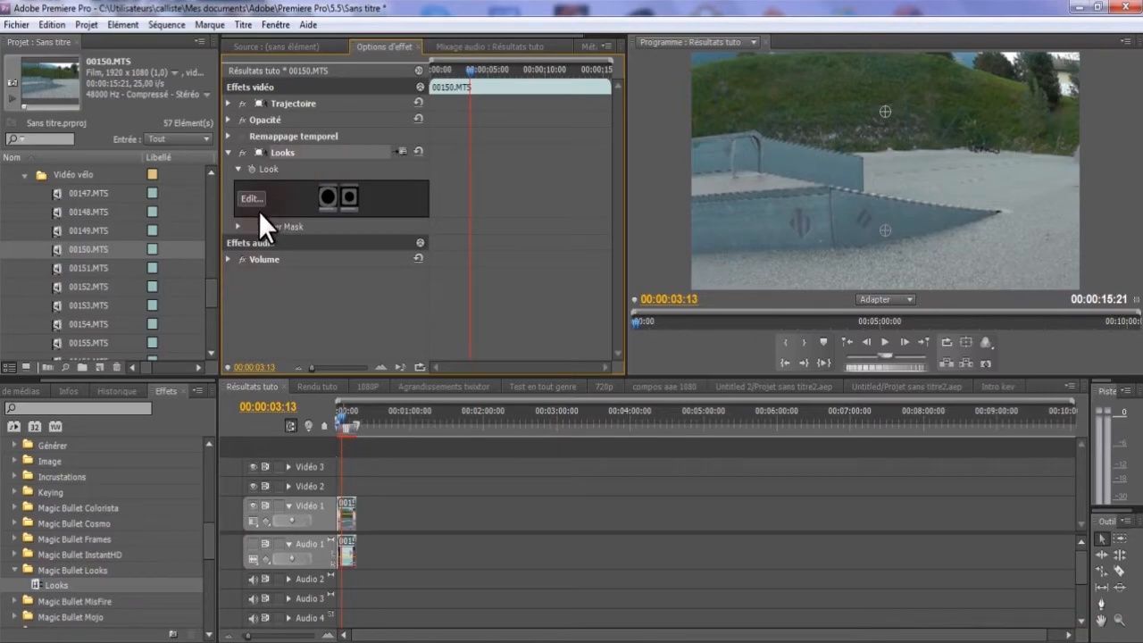
- Examine the Power Mask options of the Looks effect and preview the clip's playback with the look applied
{"action": "left_click", "coordinate": [238, 228]}
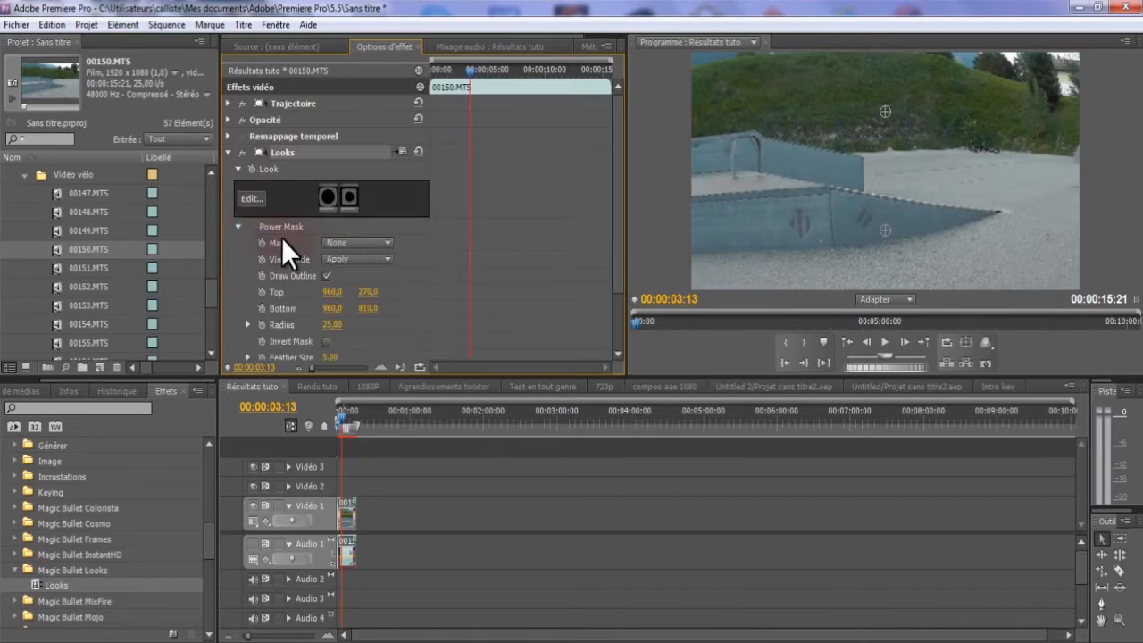
{"action": "left_click", "coordinate": [238, 227]}
{"action": "left_click", "coordinate": [229, 151]}
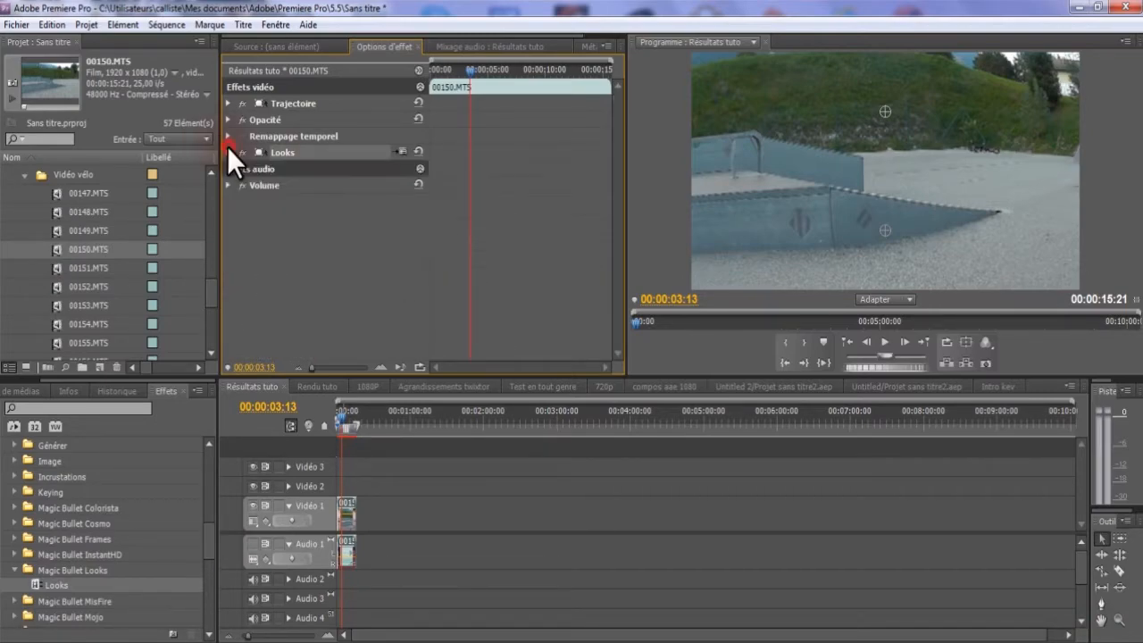
{"action": "left_click", "coordinate": [285, 271]}
{"action": "scroll", "coordinate": [96, 573], "scroll_direction": "down", "scroll_amount": 1}
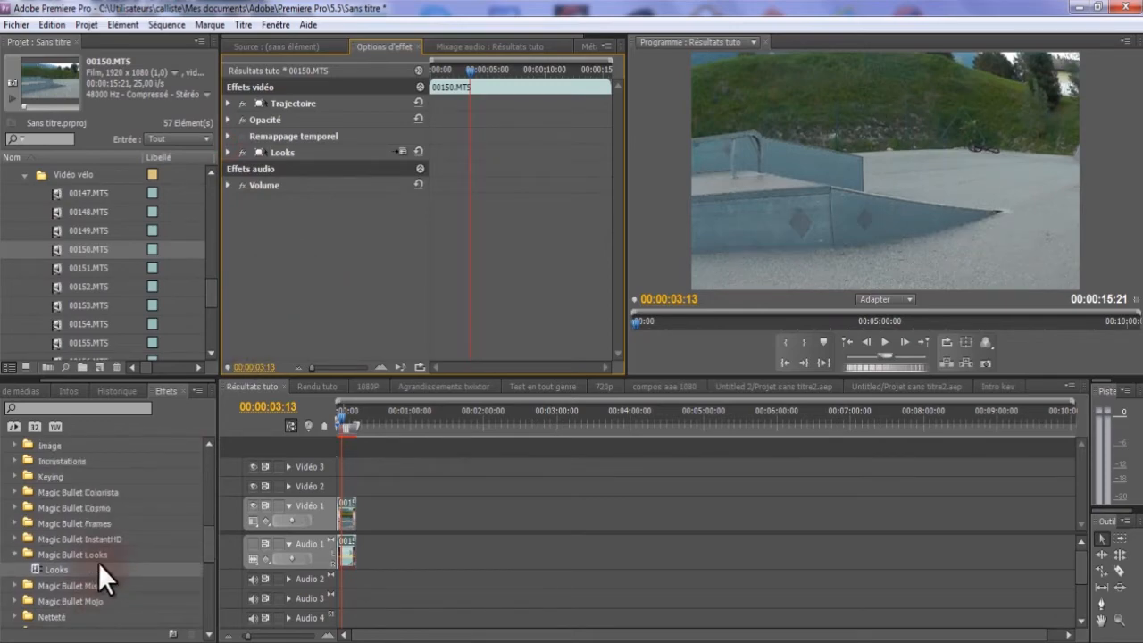
{"action": "left_click", "coordinate": [884, 342]}
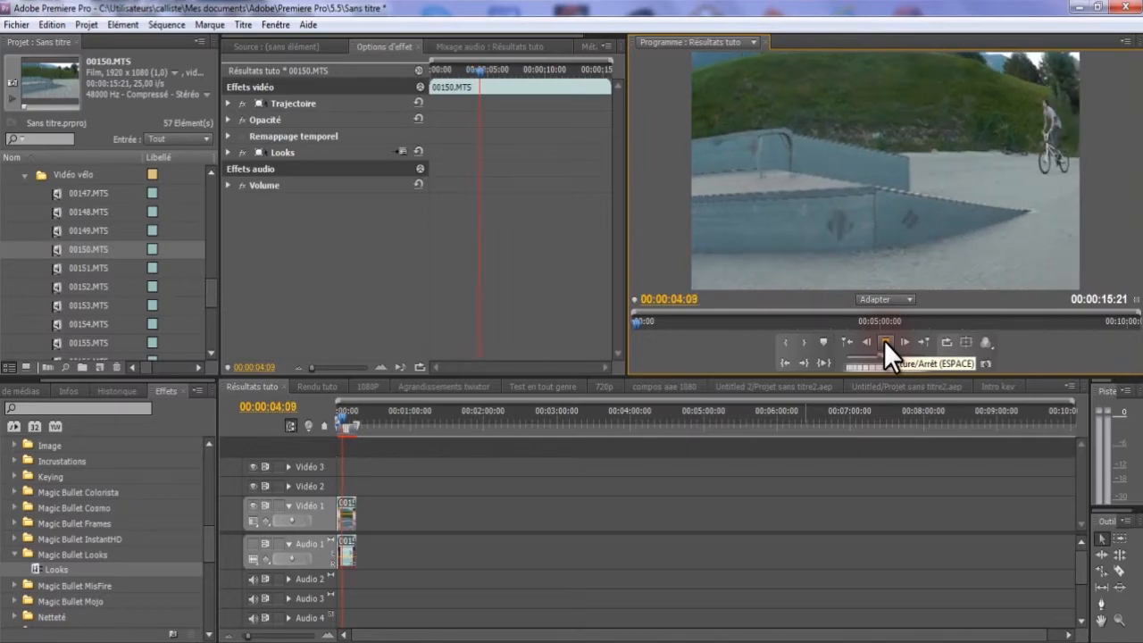
{"action": "left_click", "coordinate": [884, 342]}
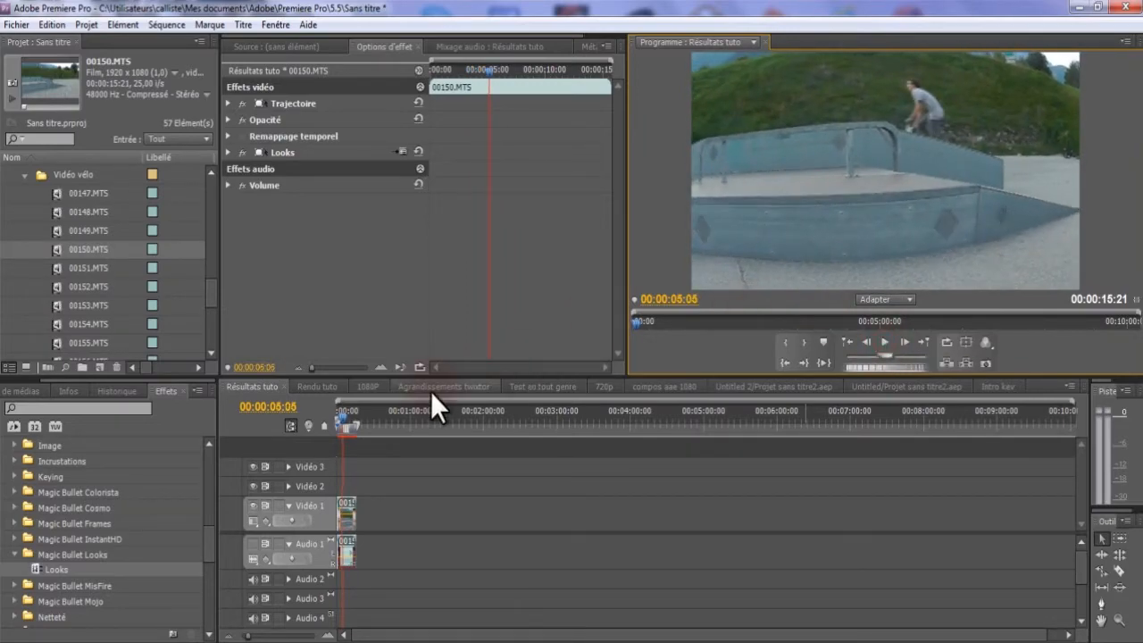
- Open the dialog for saving the clip's Looks effect as a preset and cancel it
{"action": "right_click", "coordinate": [282, 149]}
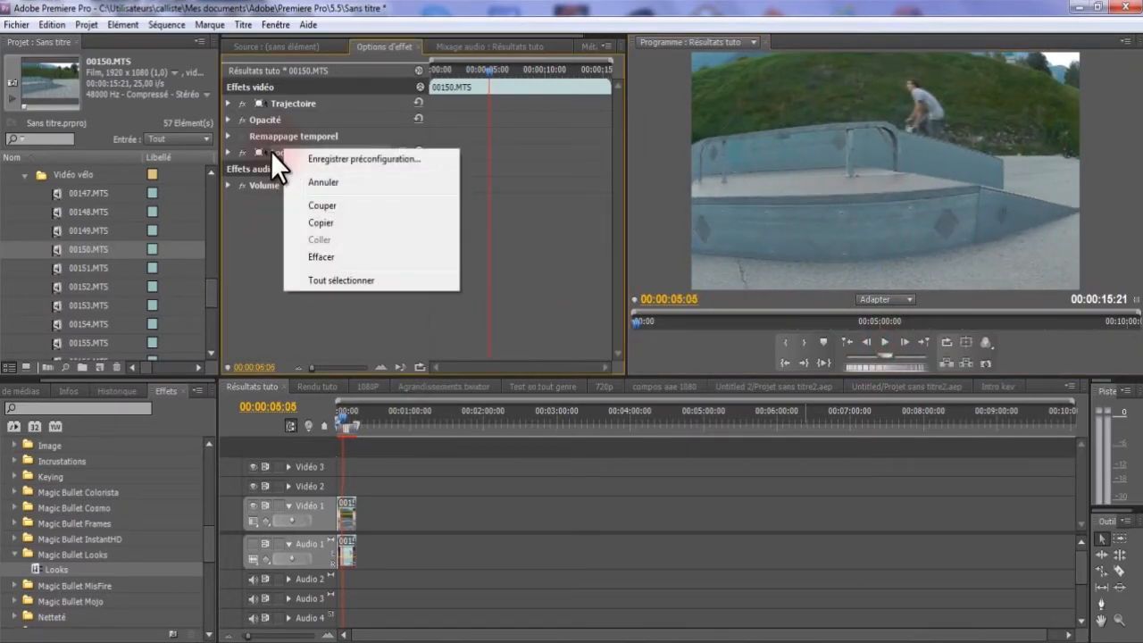
{"action": "right_click", "coordinate": [271, 151]}
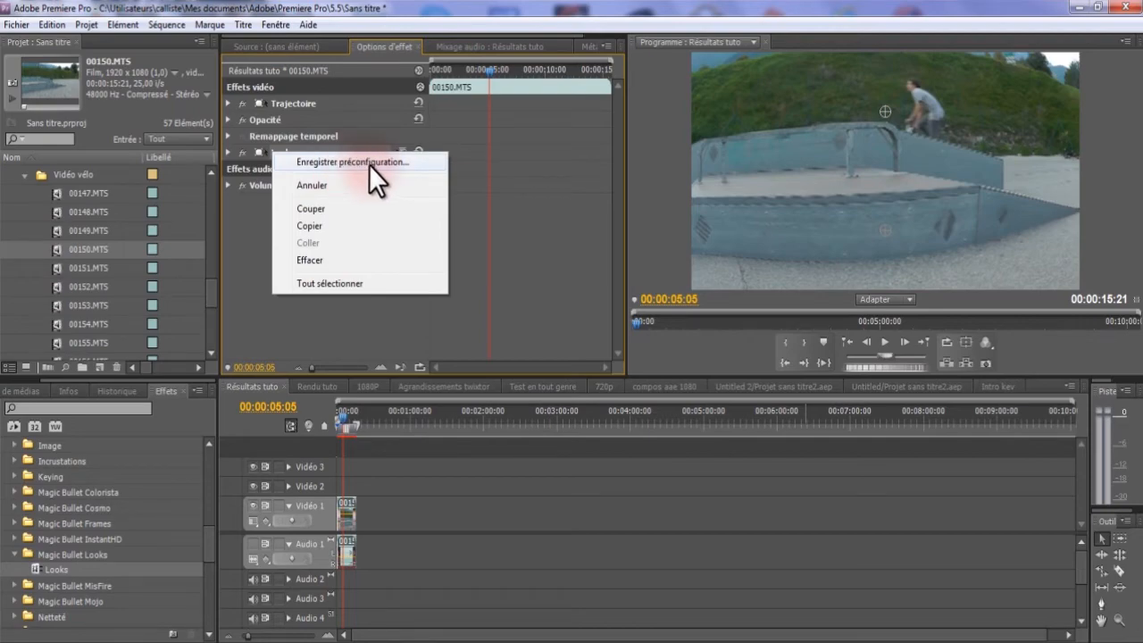
{"action": "left_click", "coordinate": [364, 161]}
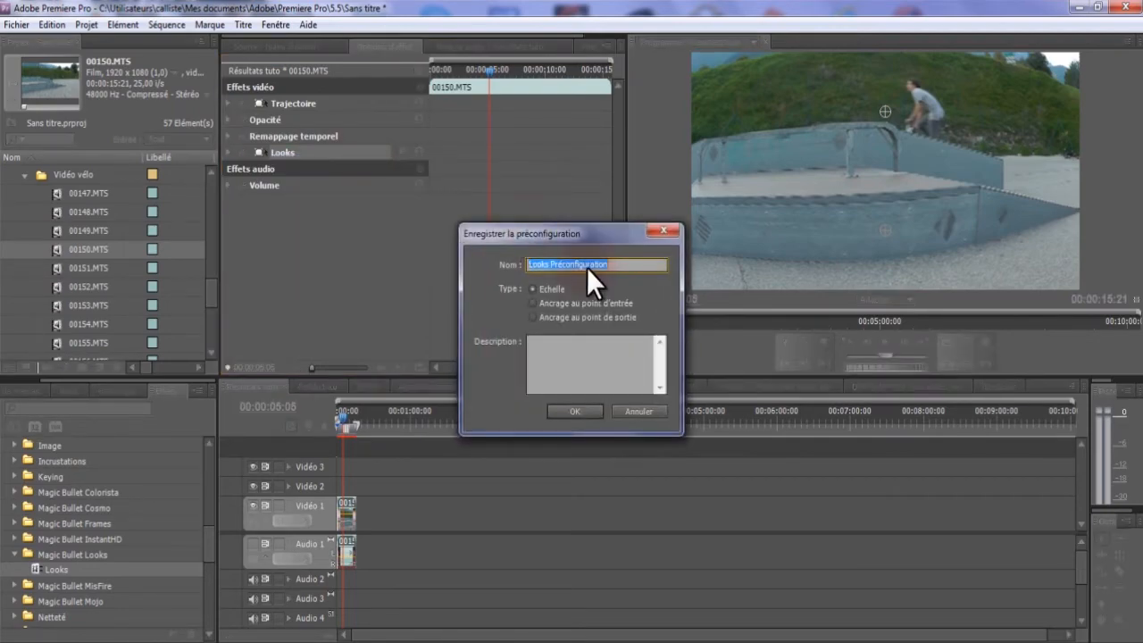
{"action": "left_click", "coordinate": [626, 262]}
{"action": "left_click", "coordinate": [653, 409]}
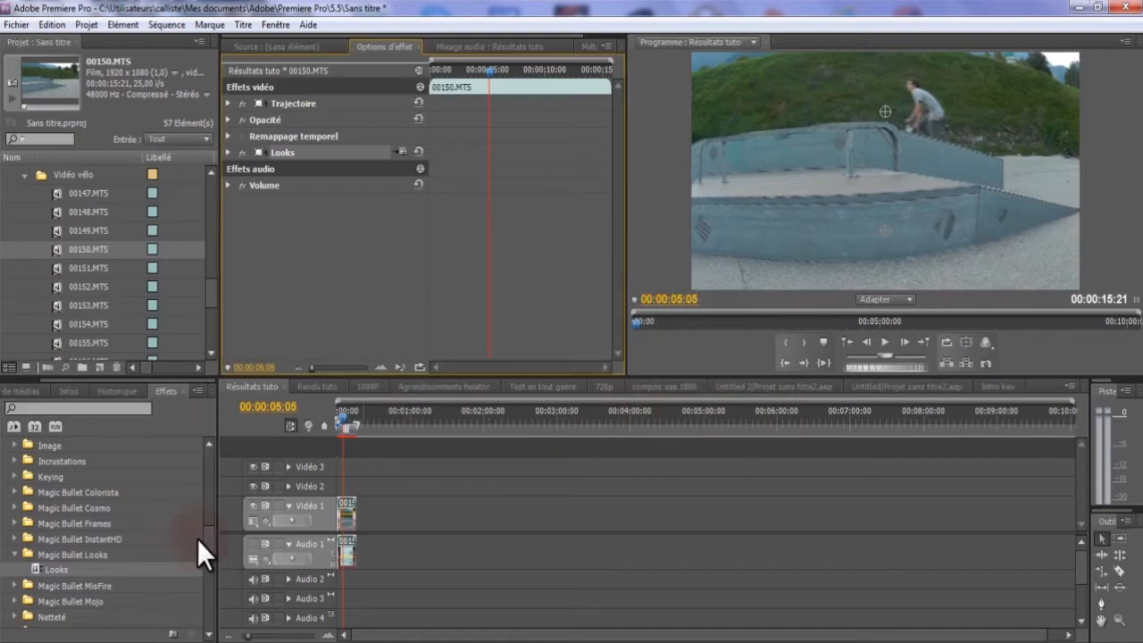
- Create a new preset bin in the Préconfigurations folder of the effects library and delete it
{"action": "left_click_drag", "start_coordinate": [209, 541], "coordinate": [215, 460]}
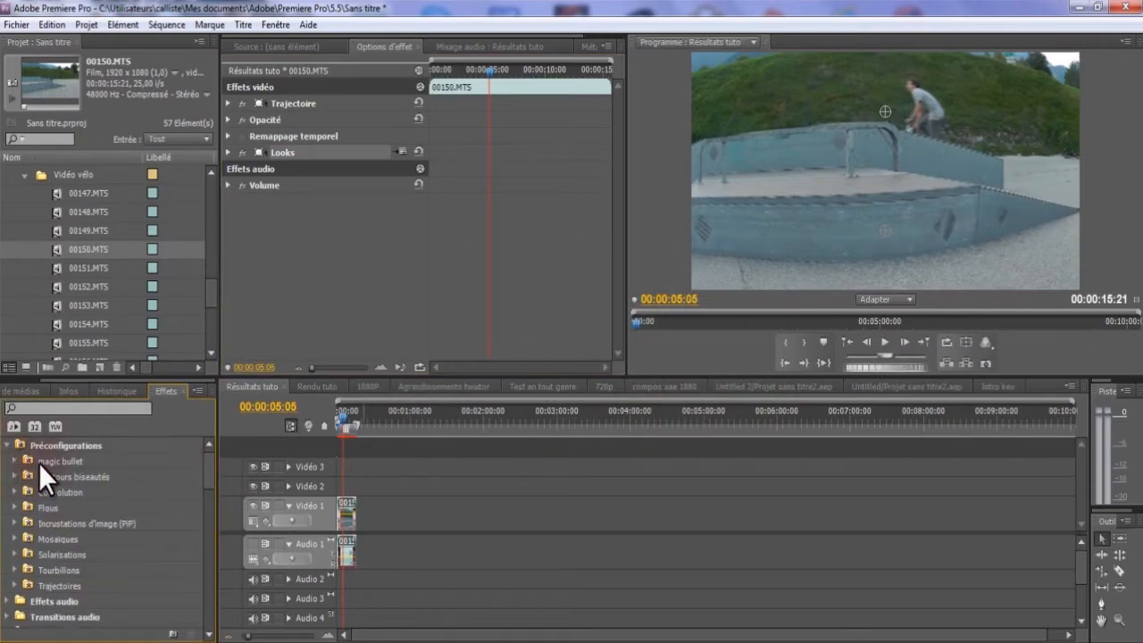
{"action": "left_click", "coordinate": [42, 461]}
{"action": "left_click", "coordinate": [57, 459]}
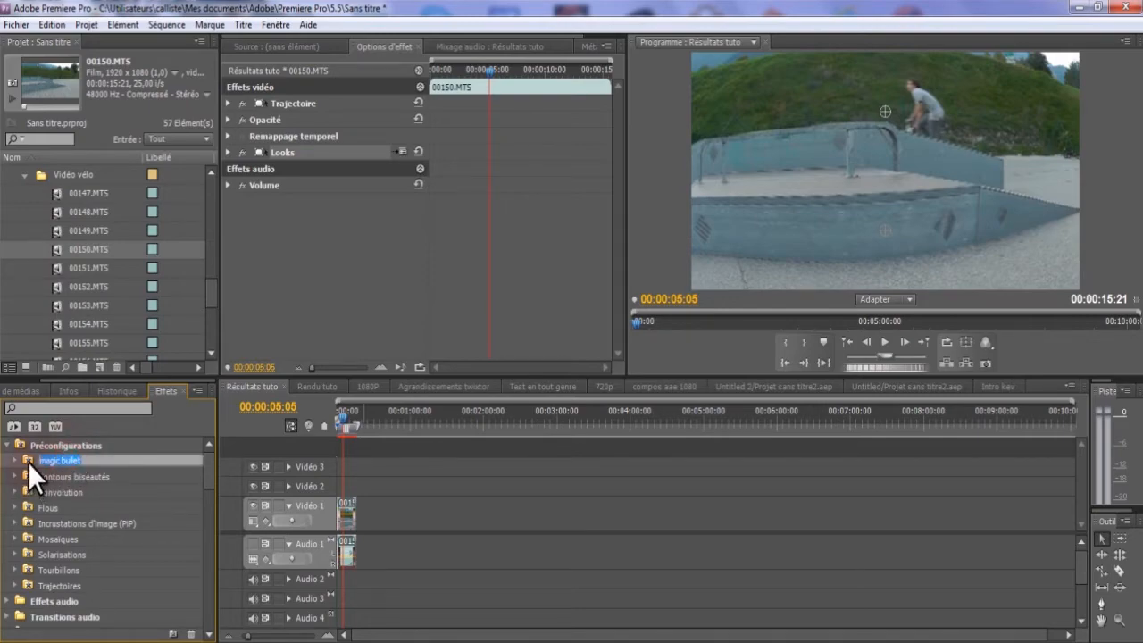
{"action": "left_click", "coordinate": [42, 449]}
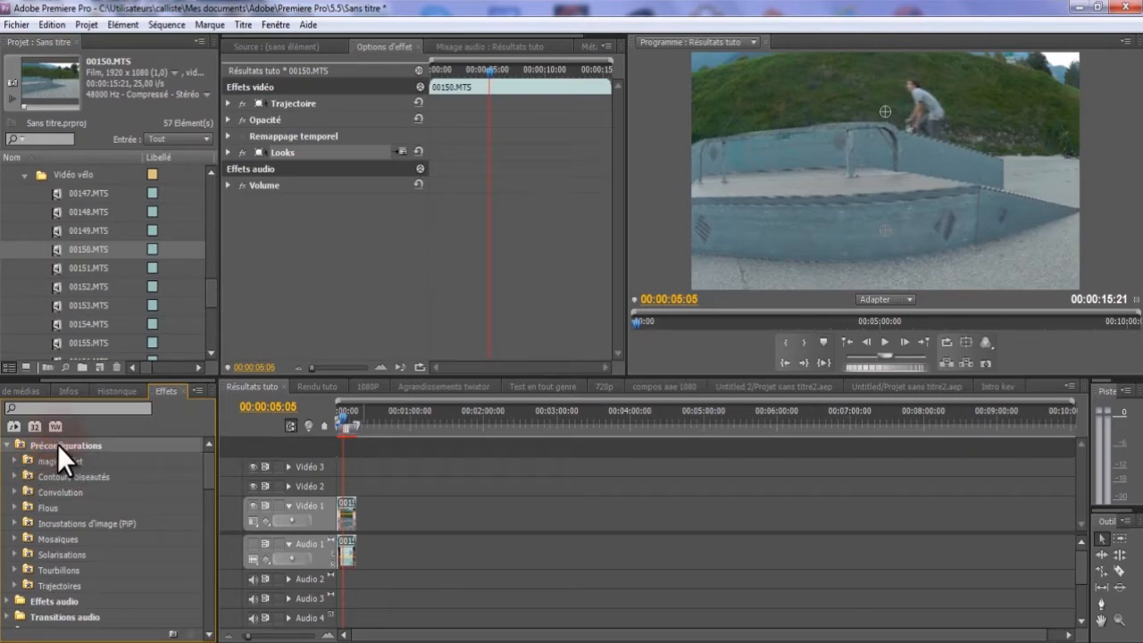
{"action": "right_click", "coordinate": [51, 445]}
{"action": "left_click", "coordinate": [107, 450]}
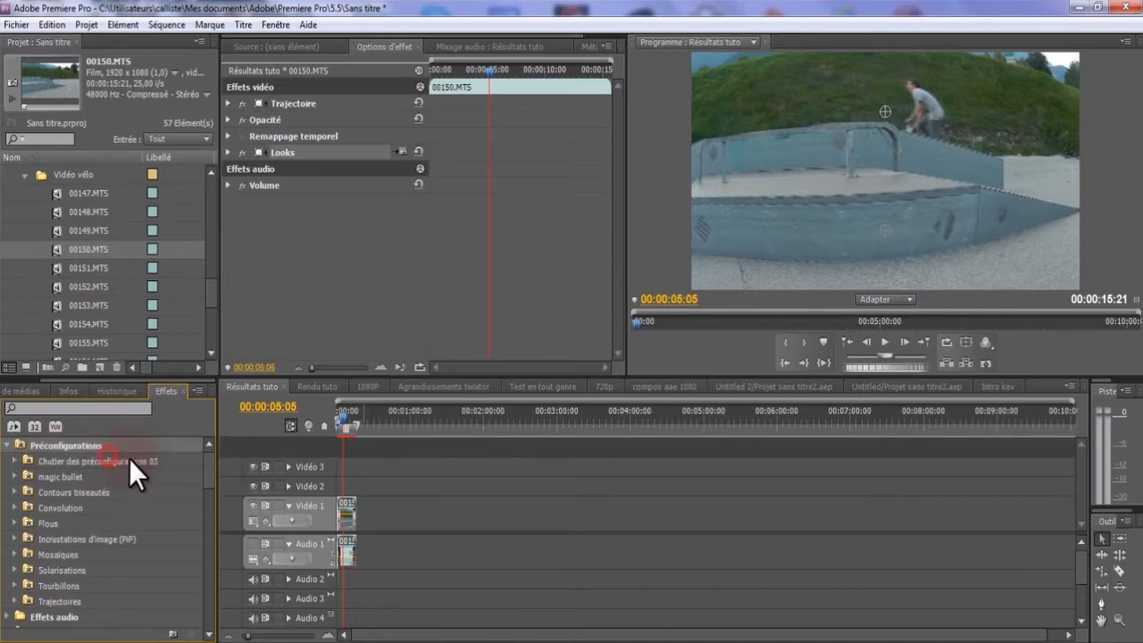
{"action": "left_click", "coordinate": [108, 459]}
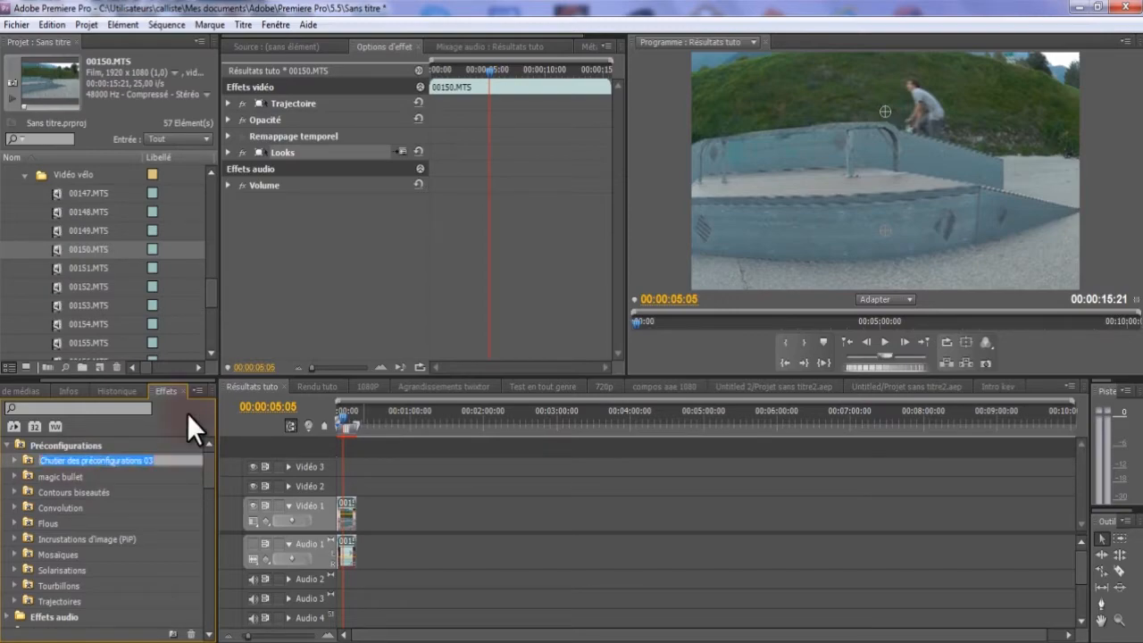
{"action": "left_click", "coordinate": [164, 542]}
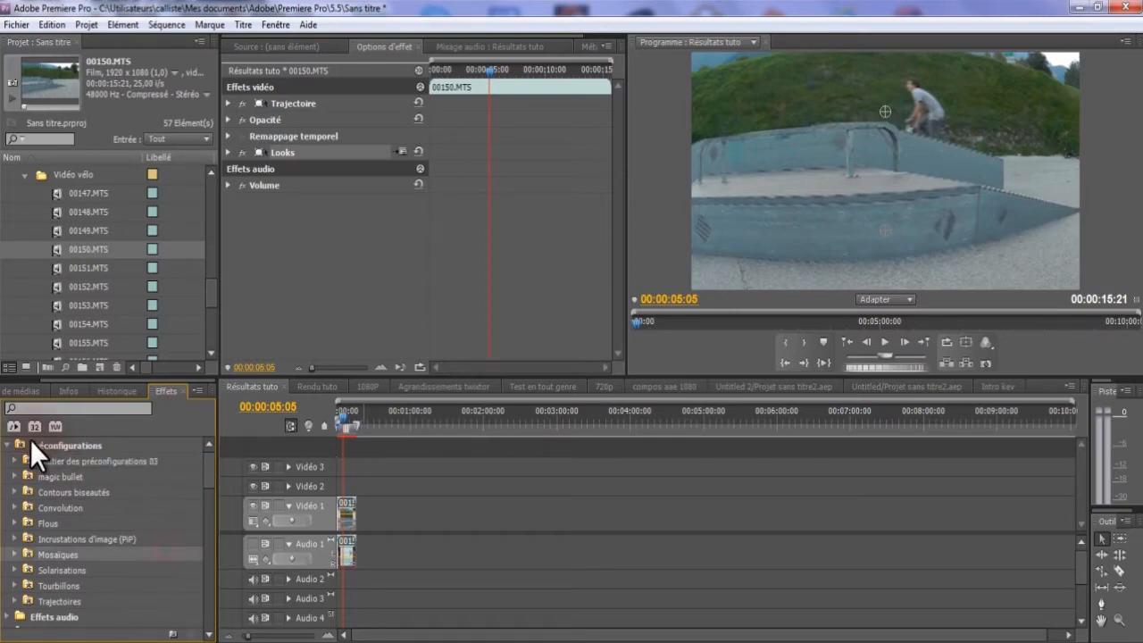
{"action": "left_click", "coordinate": [75, 461]}
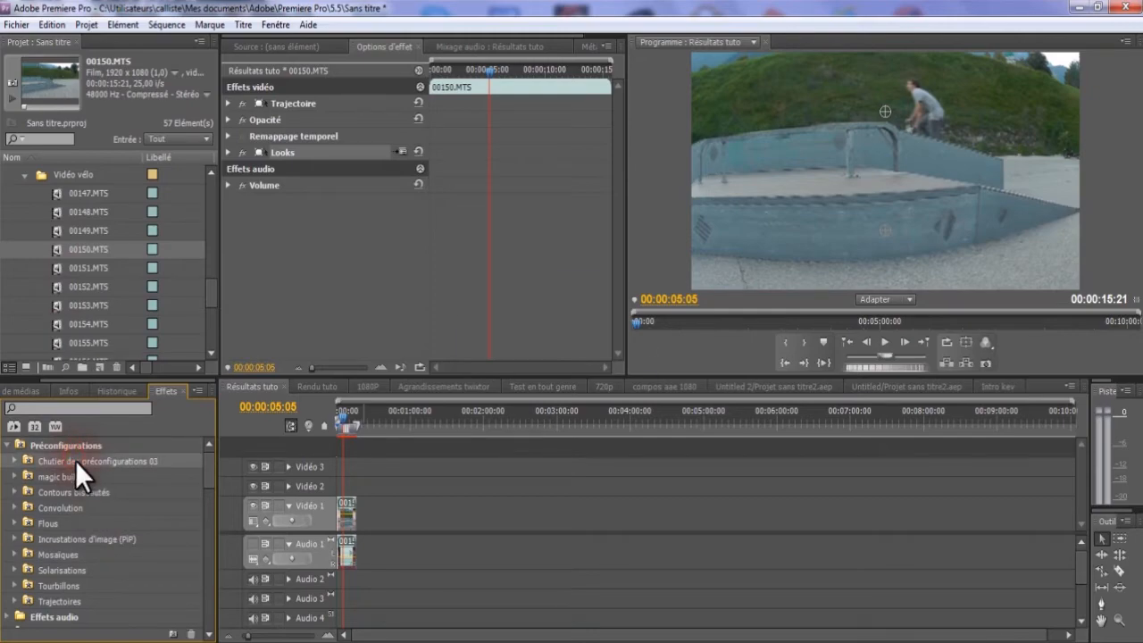
{"action": "key", "text": "Delete"}
{"action": "key", "text": "Return"}
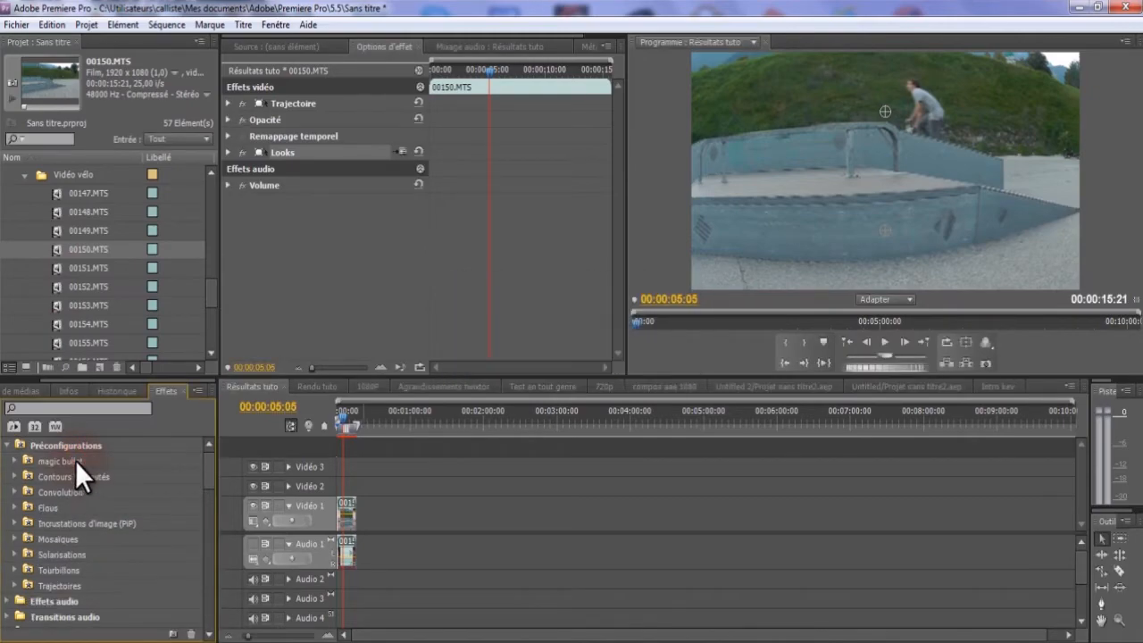
- Replace the clip's Looks effect with the "fisheye effect big" preset from the magic bullet bin
{"action": "left_click", "coordinate": [14, 461]}
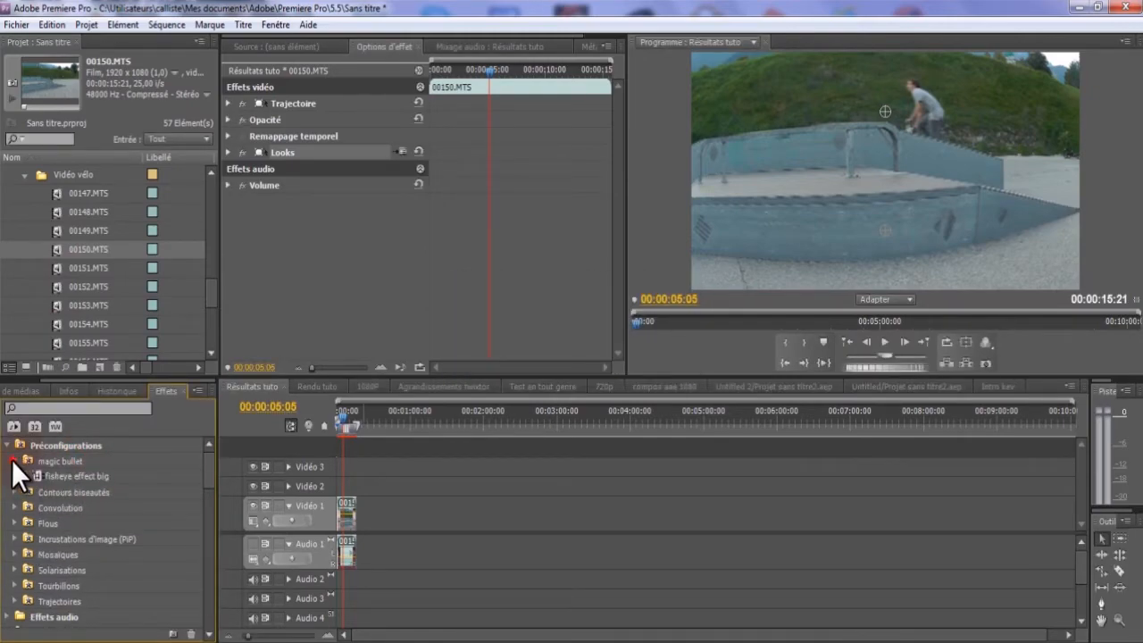
{"action": "right_click", "coordinate": [304, 152]}
{"action": "left_click", "coordinate": [333, 225]}
{"action": "left_click_drag", "start_coordinate": [36, 476], "coordinate": [346, 516]}
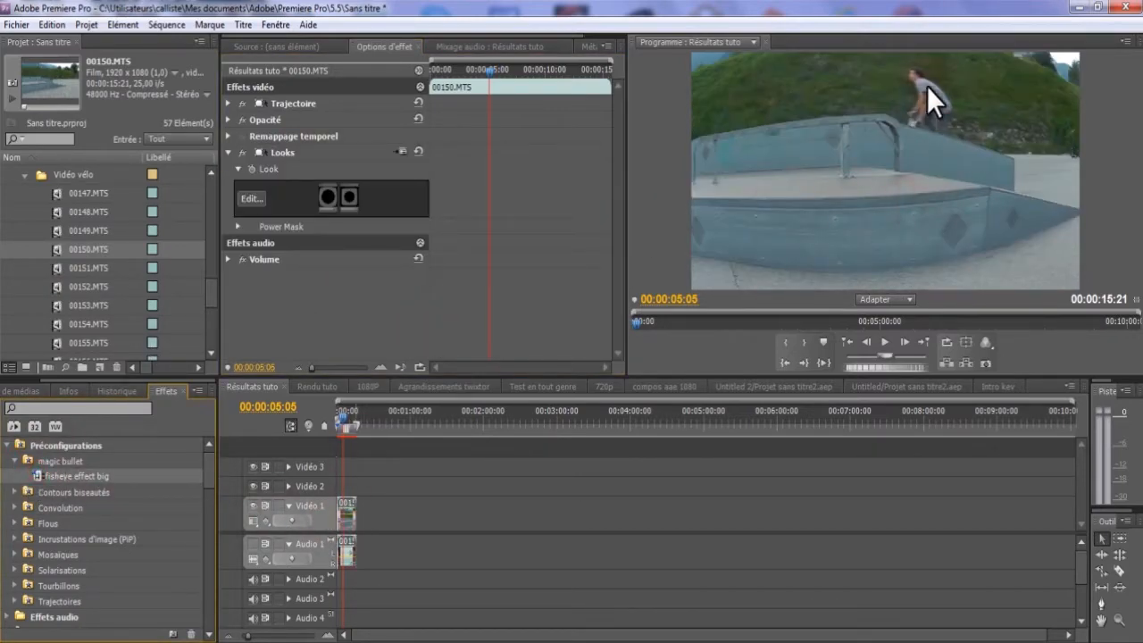
- Remove the Looks effect from the clip and collapse the opened preset and effect folders
{"action": "right_click", "coordinate": [268, 155]}
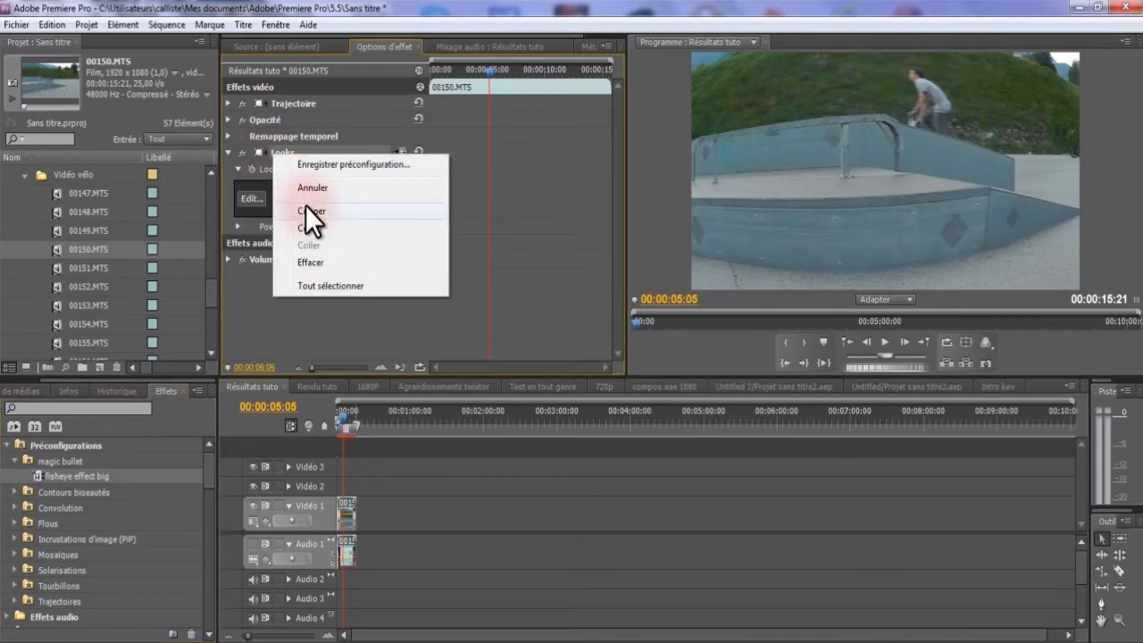
{"action": "left_click", "coordinate": [326, 260]}
{"action": "left_click", "coordinate": [15, 459]}
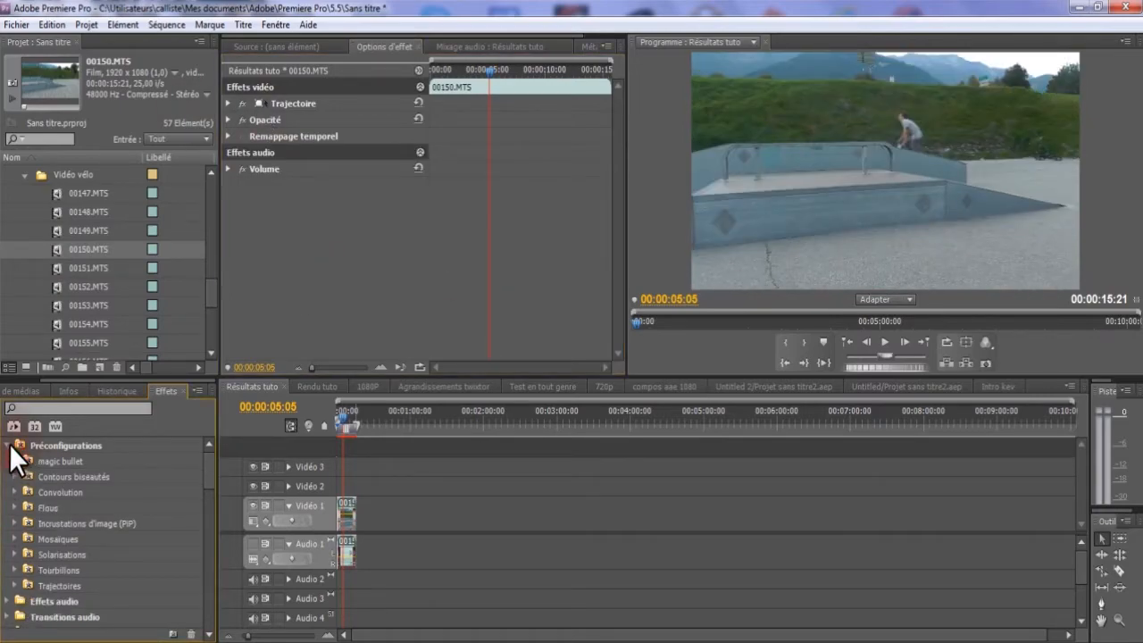
{"action": "left_click", "coordinate": [12, 446]}
{"action": "scroll", "coordinate": [18, 518], "scroll_direction": "down", "scroll_amount": 5}
{"action": "left_click", "coordinate": [15, 523]}
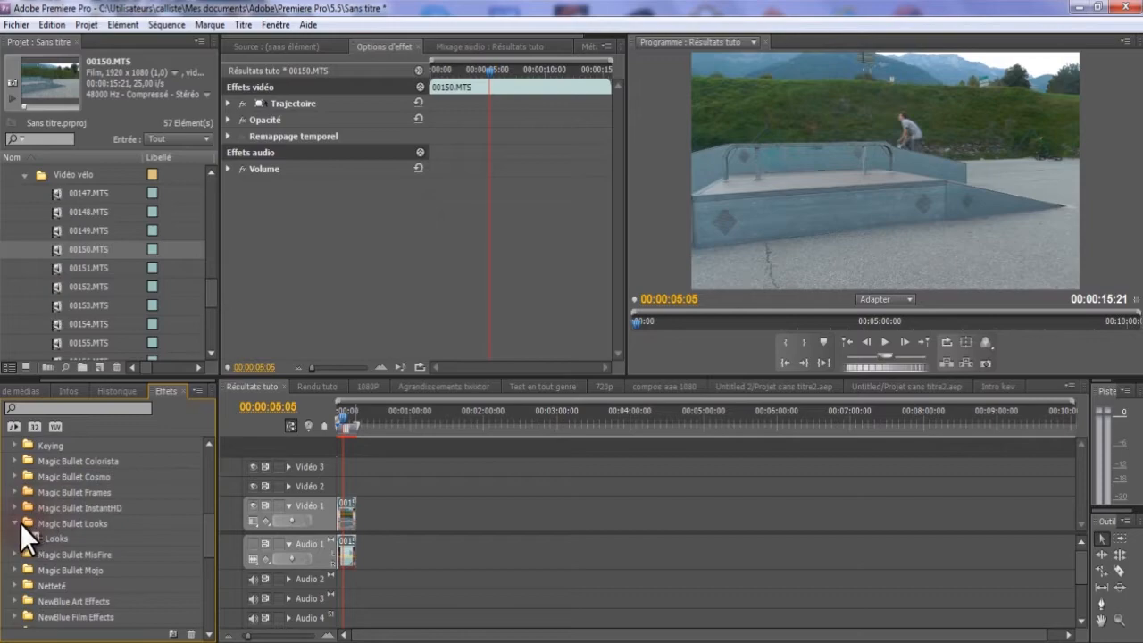
- Apply the Déformation de la lentille effect from the Déformation folder to the clip and set its Couleur de fond to black
{"action": "scroll", "coordinate": [16, 519], "scroll_direction": "up", "scroll_amount": 4}
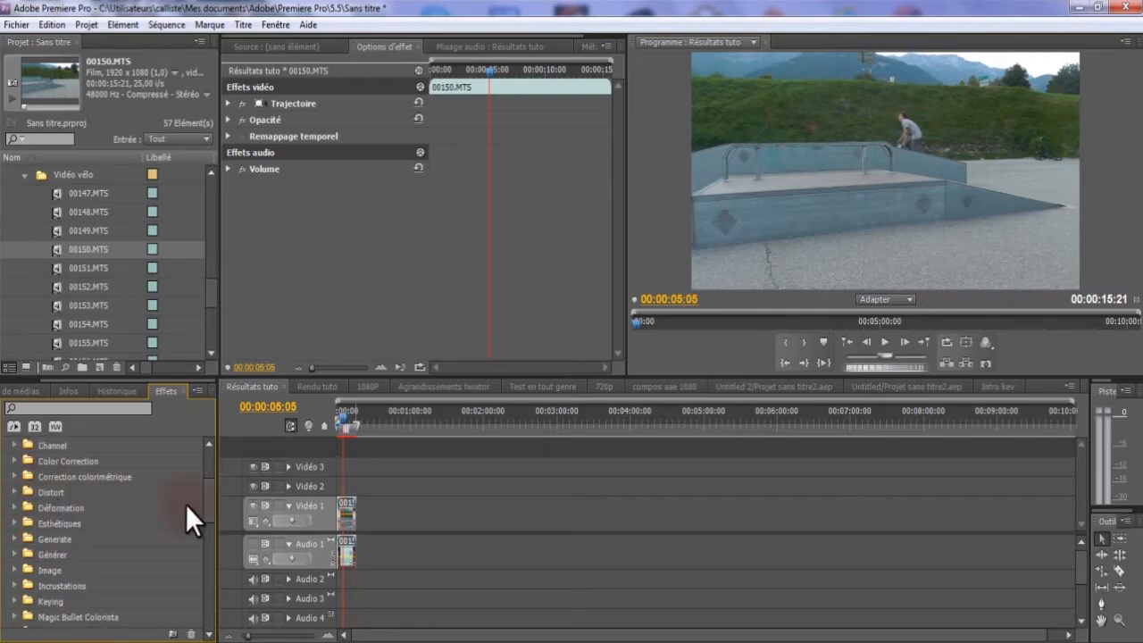
{"action": "left_click", "coordinate": [13, 508]}
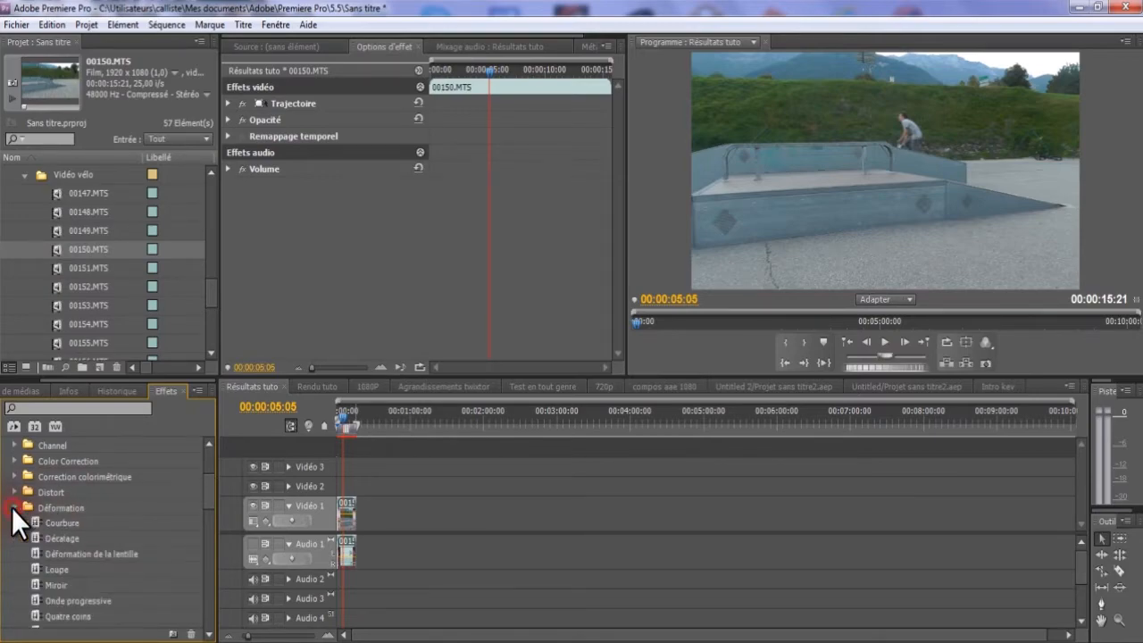
{"action": "scroll", "coordinate": [12, 507], "scroll_direction": "down", "scroll_amount": 3}
{"action": "scroll", "coordinate": [30, 515], "scroll_direction": "up", "scroll_amount": 2}
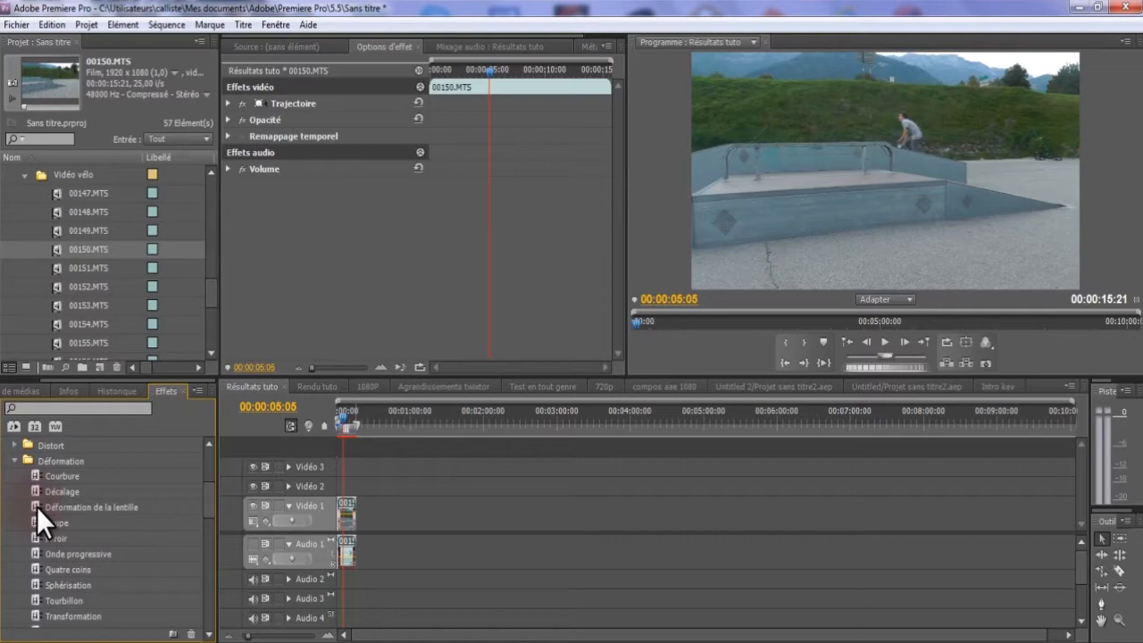
{"action": "left_click_drag", "start_coordinate": [36, 506], "coordinate": [348, 525]}
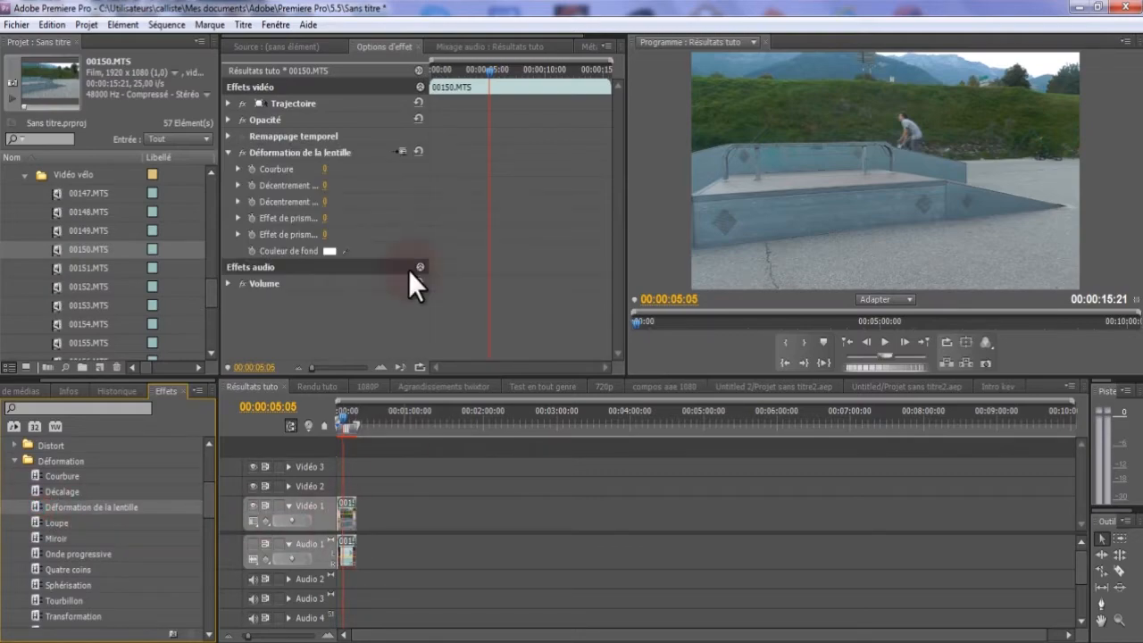
{"action": "left_click", "coordinate": [330, 251]}
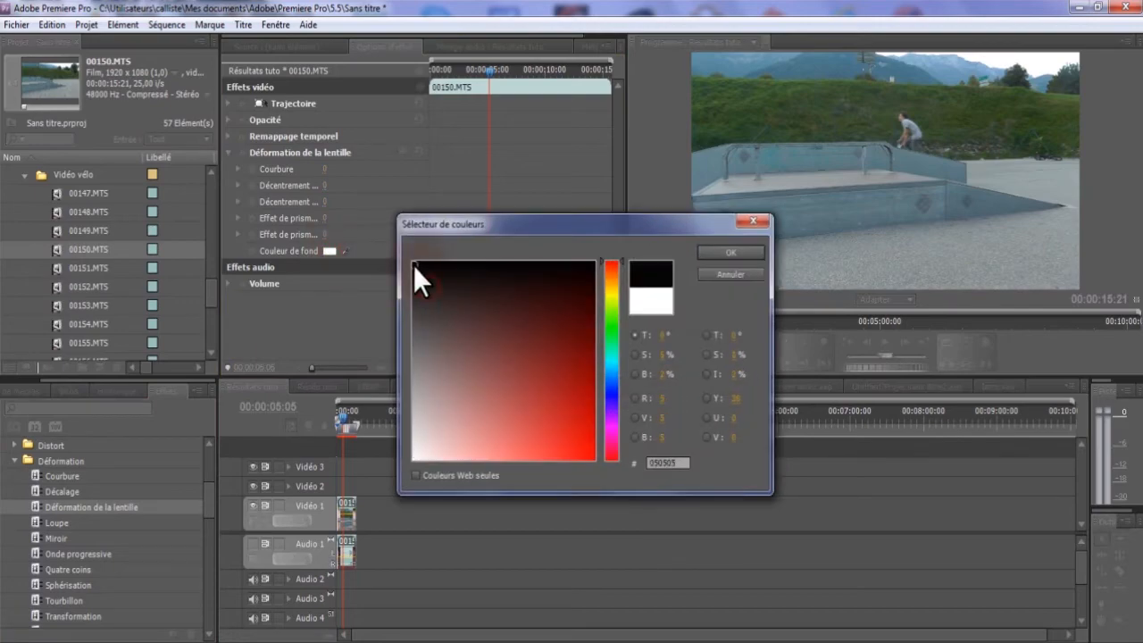
{"action": "left_click", "coordinate": [706, 253]}
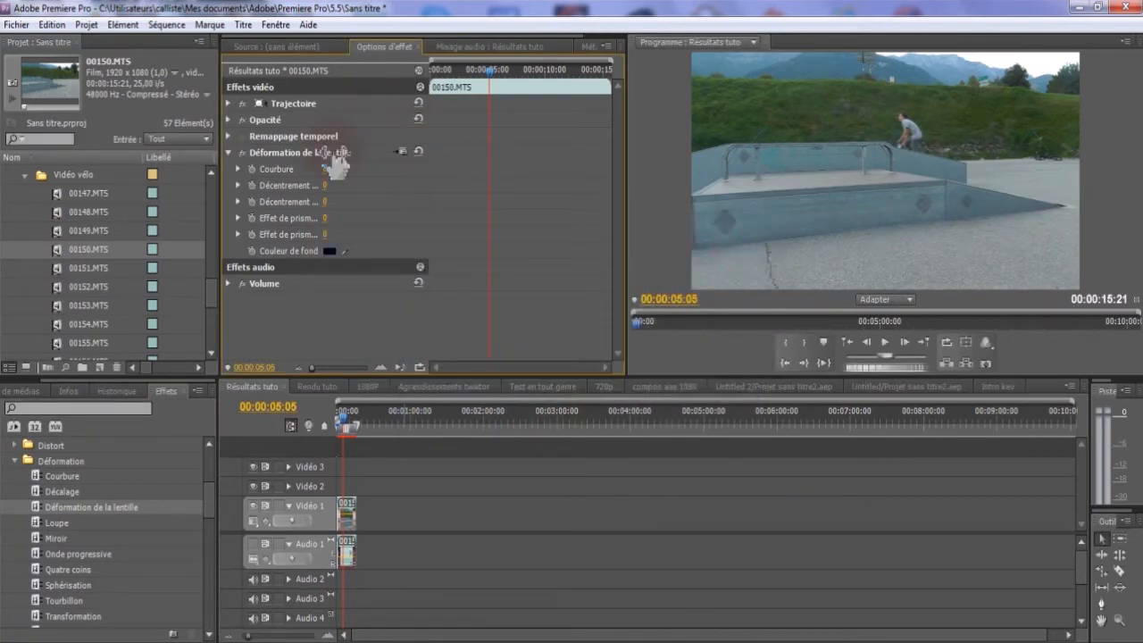
- Raise the Courbure of the Déformation de la lentille effect until the picture is strongly curved, and collapse the effect's settings
{"action": "left_click_drag", "start_coordinate": [327, 169], "coordinate": [620, 158]}
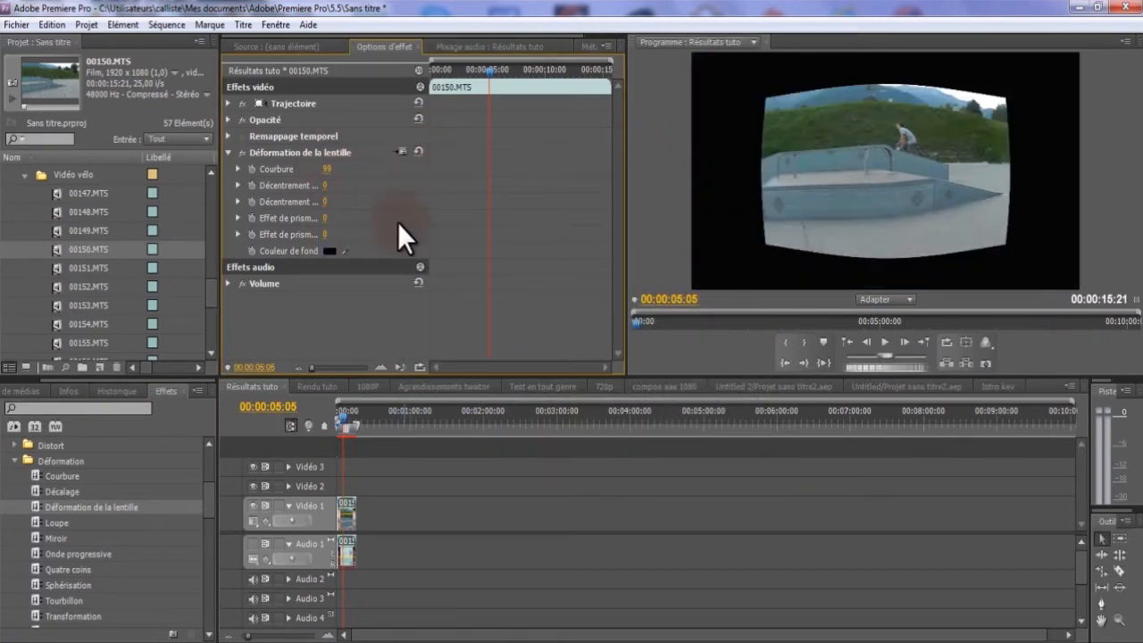
{"action": "left_click_drag", "start_coordinate": [327, 169], "coordinate": [767, 198]}
{"action": "left_click", "coordinate": [228, 154]}
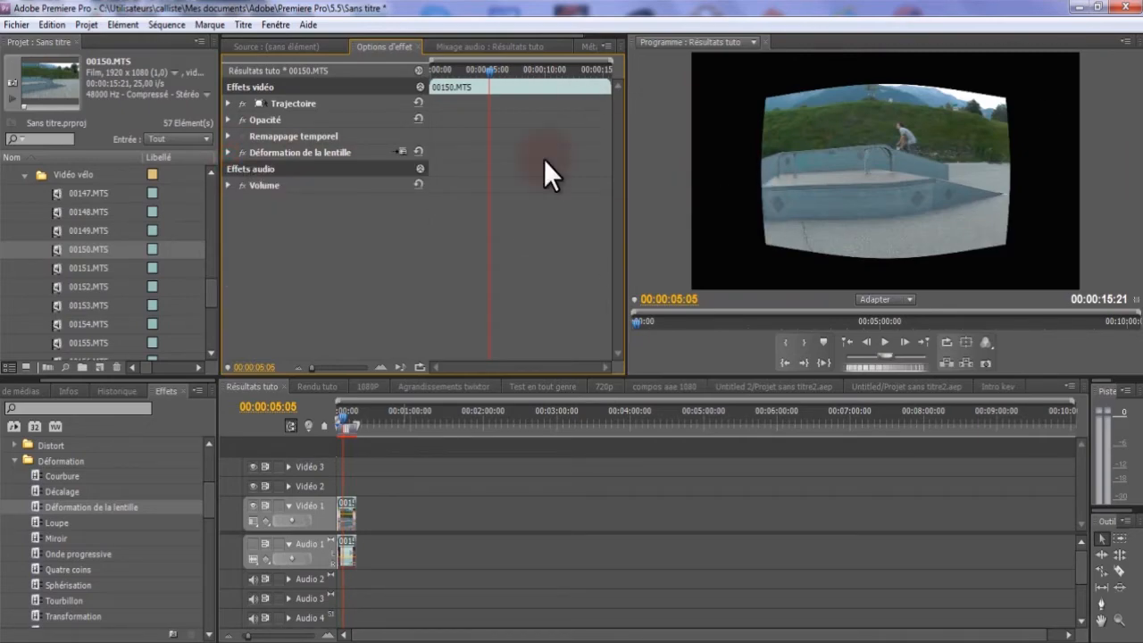
- Scale the clip up to an Echelle of 165 in Trajectoire so the curved picture fills the frame
{"action": "left_click", "coordinate": [228, 104]}
{"action": "left_click_drag", "start_coordinate": [332, 135], "coordinate": [902, 136]}
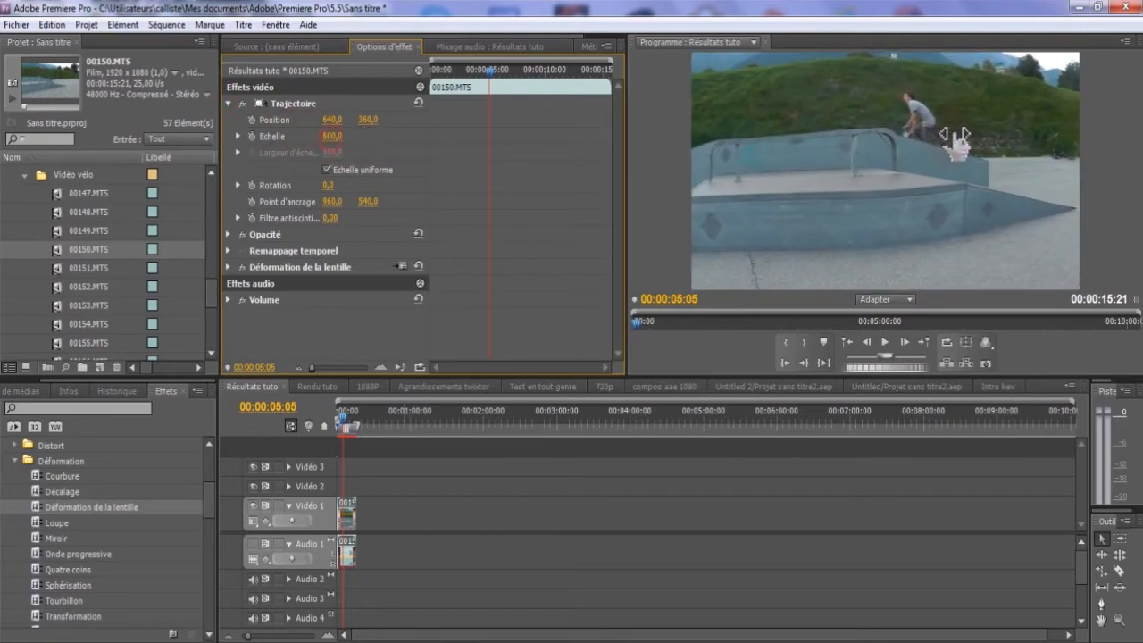
{"action": "left_click", "coordinate": [333, 135]}
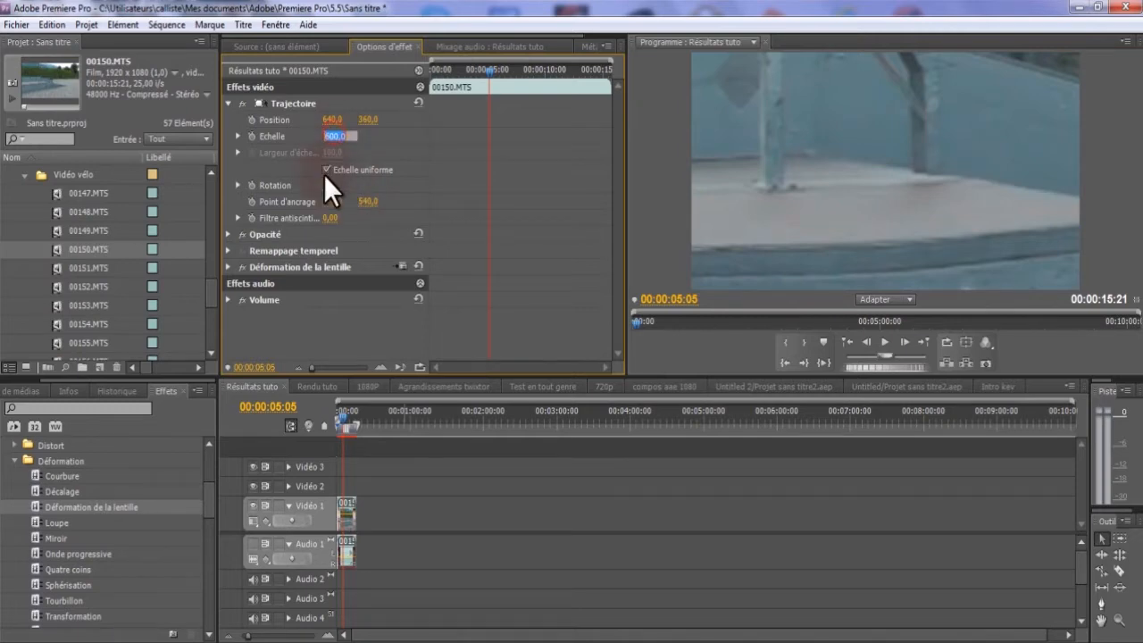
{"action": "left_click", "coordinate": [416, 104]}
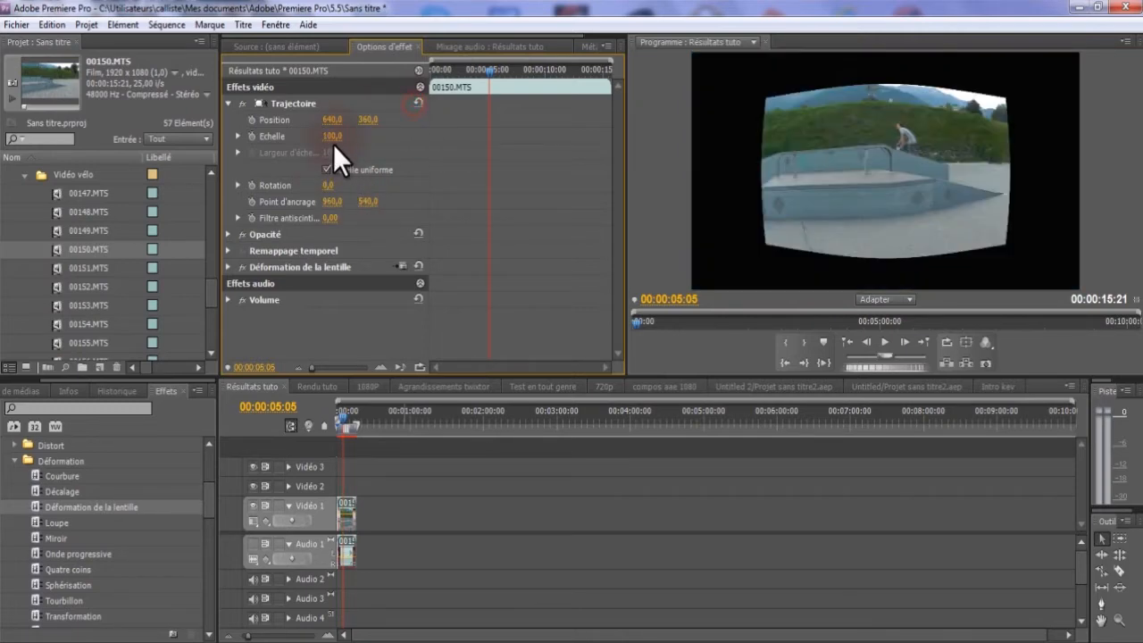
{"action": "left_click_drag", "start_coordinate": [334, 141], "coordinate": [378, 134]}
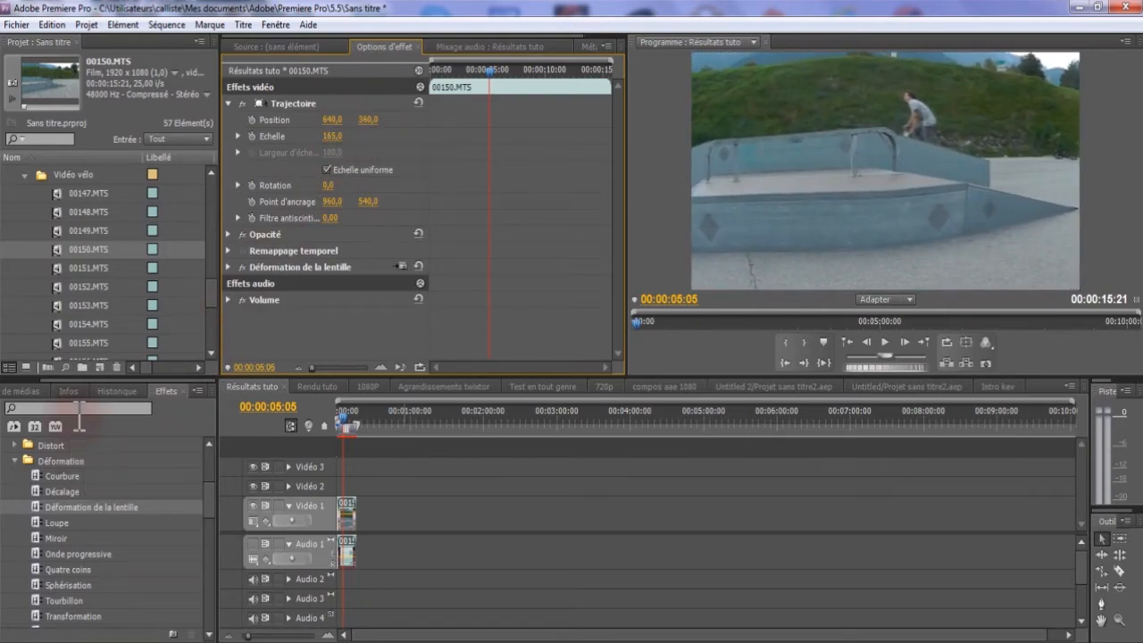
- Apply the Zoom avant-arrière transition from the Zoom folder of Transitions vidéo to the start of the clip
{"action": "scroll", "coordinate": [99, 499], "scroll_direction": "down", "scroll_amount": 8}
{"action": "scroll", "coordinate": [109, 478], "scroll_direction": "down", "scroll_amount": 8}
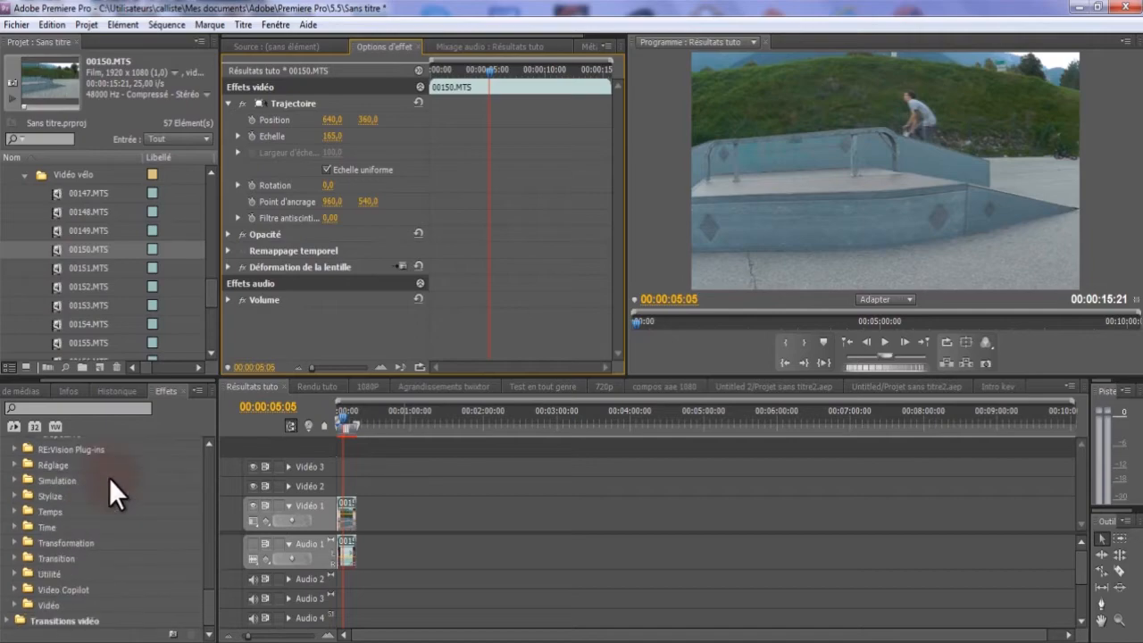
{"action": "left_click", "coordinate": [8, 620]}
{"action": "scroll", "coordinate": [17, 579], "scroll_direction": "down", "scroll_amount": 5}
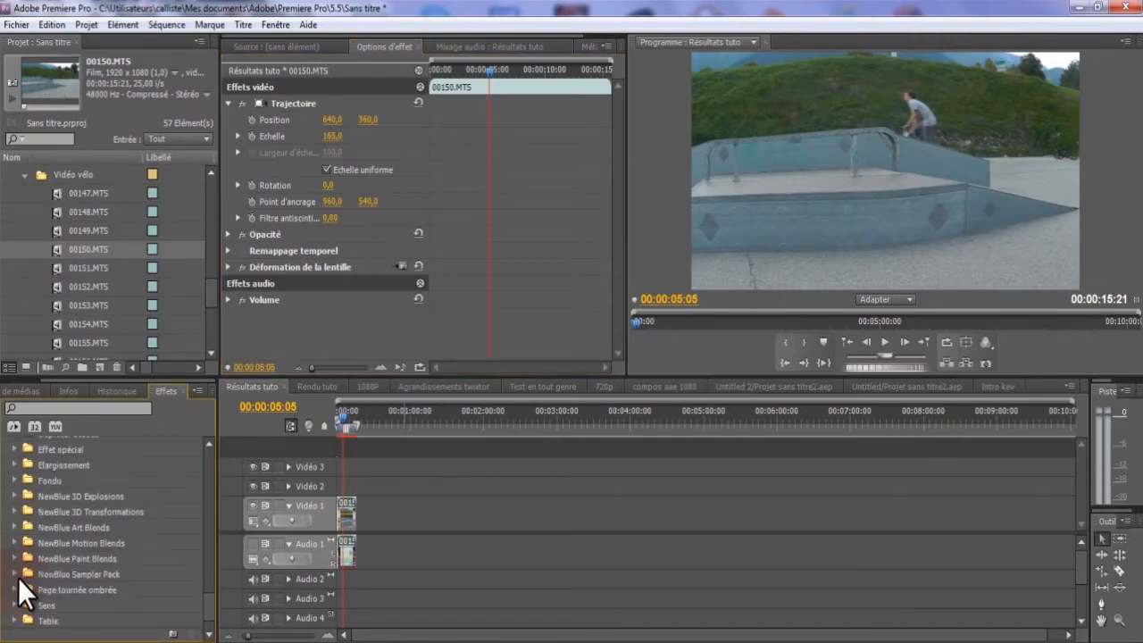
{"action": "scroll", "coordinate": [25, 482], "scroll_direction": "up", "scroll_amount": 2}
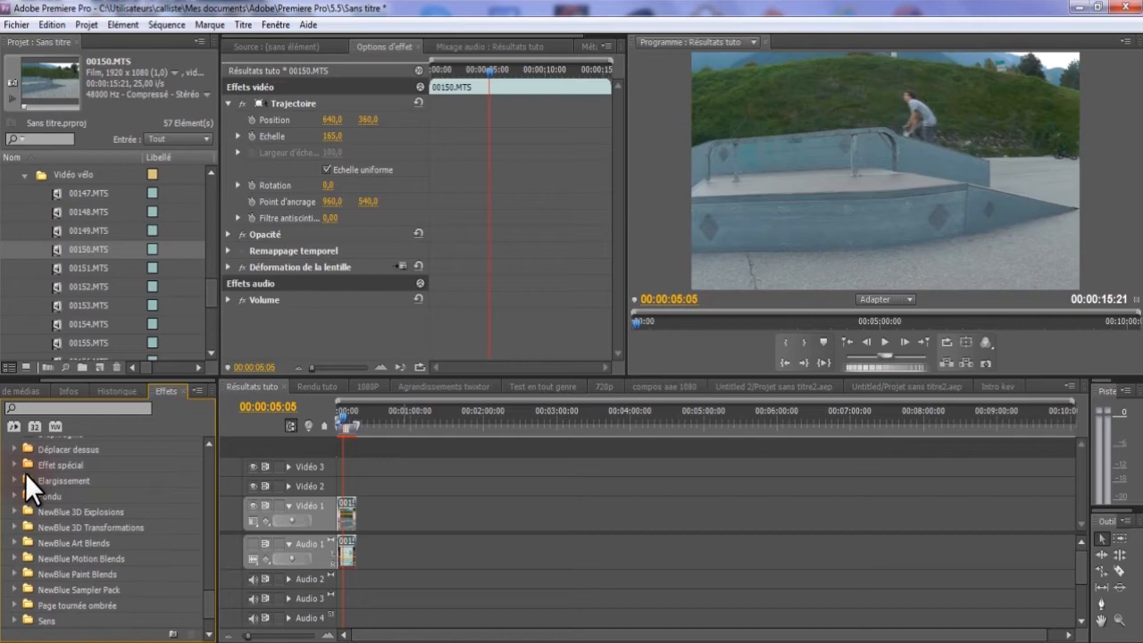
{"action": "scroll", "coordinate": [31, 518], "scroll_direction": "down", "scroll_amount": 3}
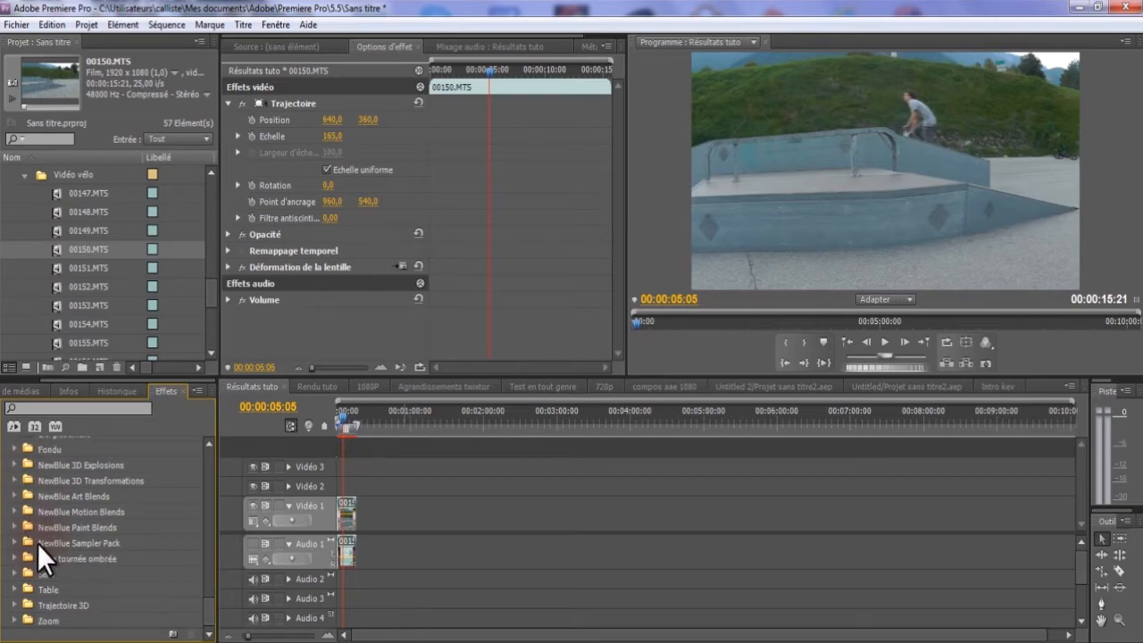
{"action": "left_click", "coordinate": [14, 620]}
{"action": "left_click_drag", "start_coordinate": [35, 586], "coordinate": [346, 505]}
- Set both the Début and Fin values of the Zoom avant-arrière transition to 60
{"action": "left_click", "coordinate": [300, 635]}
{"action": "scroll", "coordinate": [360, 537], "scroll_direction": "down", "scroll_amount": 4}
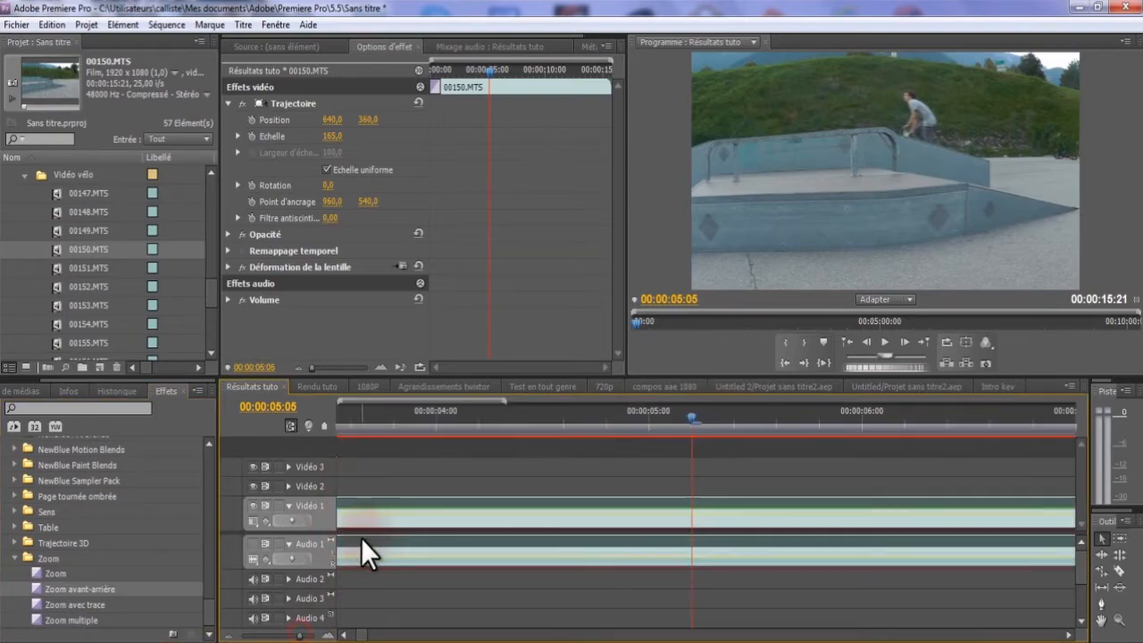
{"action": "left_click_drag", "start_coordinate": [365, 636], "coordinate": [345, 635]}
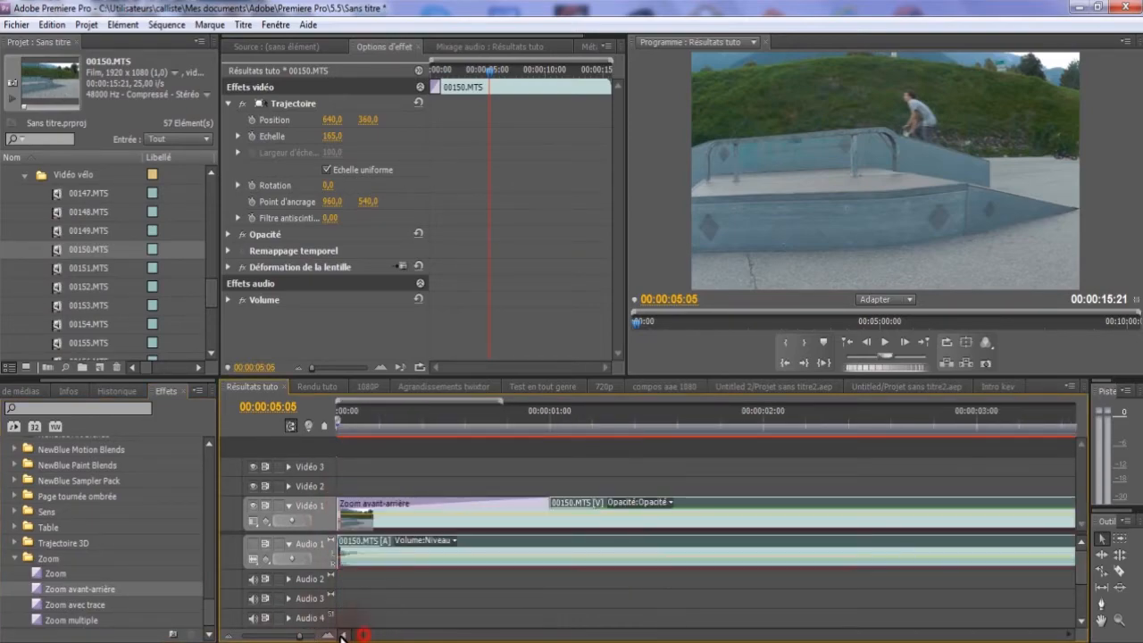
{"action": "left_click", "coordinate": [375, 503]}
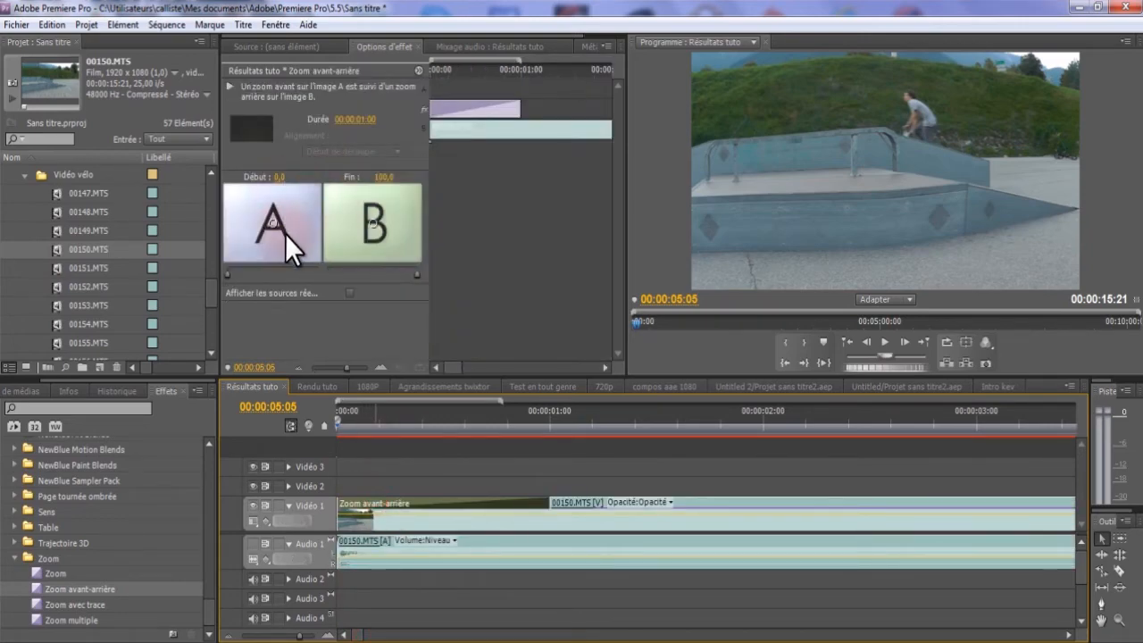
{"action": "left_click", "coordinate": [282, 177]}
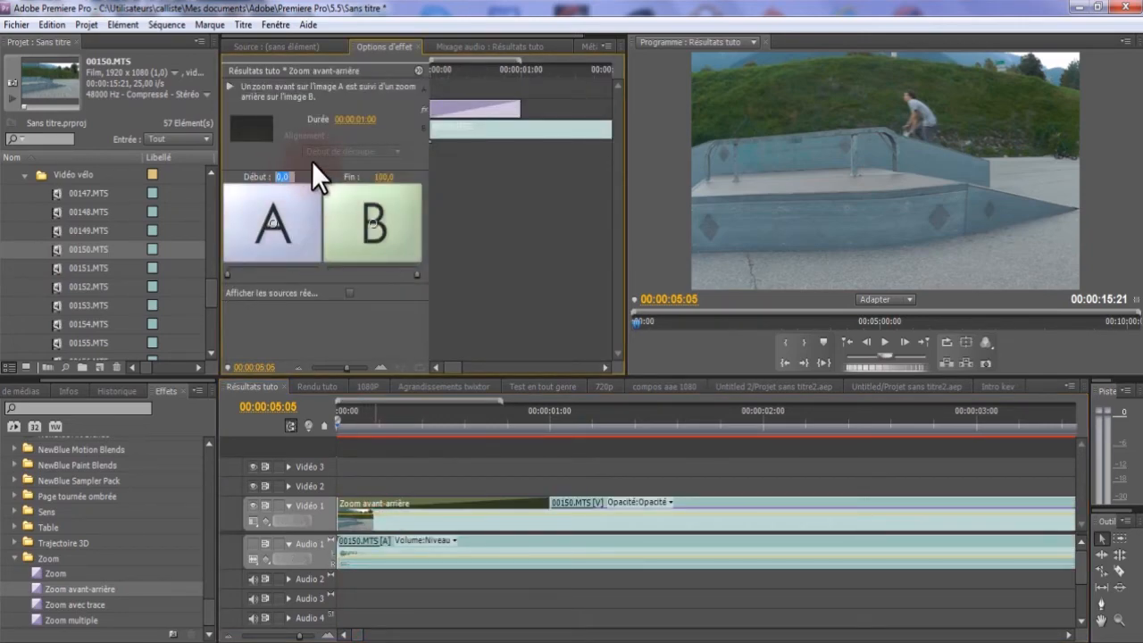
{"action": "type", "text": "50"}
{"action": "key", "text": "Return"}
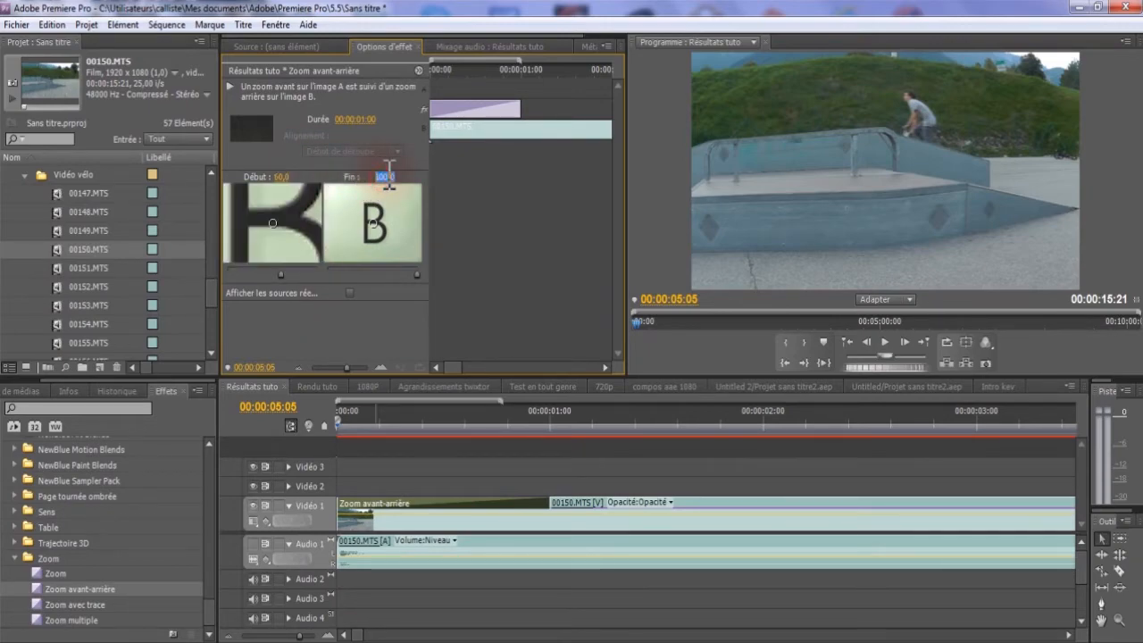
{"action": "left_click", "coordinate": [379, 178]}
{"action": "type", "text": "60"}
{"action": "left_click", "coordinate": [368, 325]}
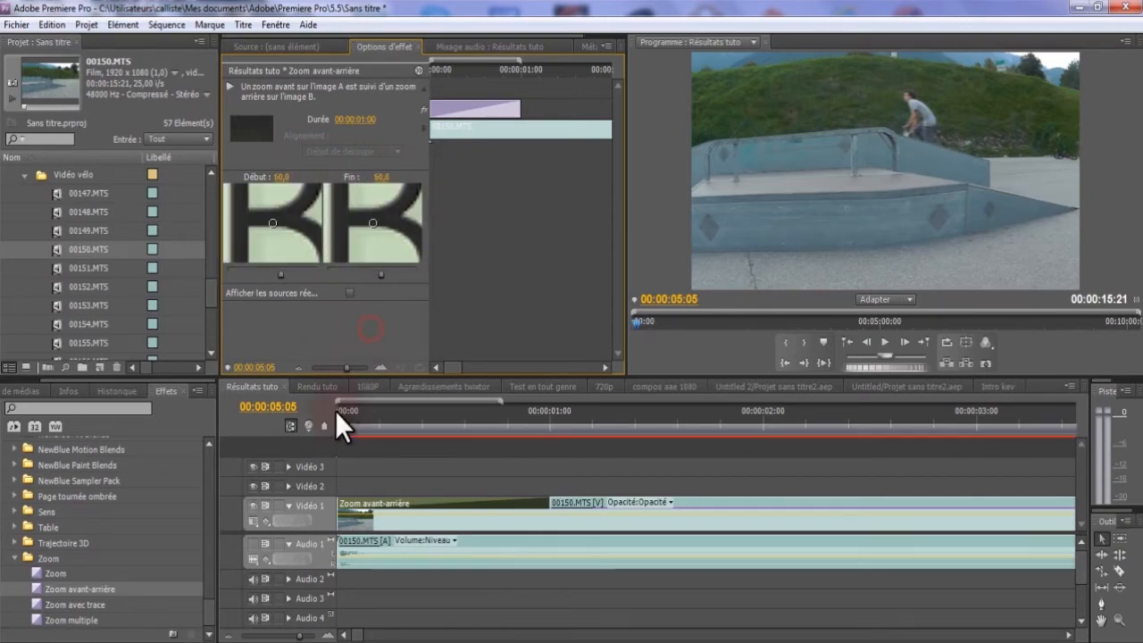
- Extend the Zoom avant-arrière transition over the clip's full length and scrub through the sequence to preview it
{"action": "left_click", "coordinate": [341, 412]}
{"action": "left_click_drag", "start_coordinate": [342, 414], "coordinate": [551, 428]}
{"action": "left_click_drag", "start_coordinate": [544, 502], "coordinate": [976, 504]}
{"action": "left_click_drag", "start_coordinate": [299, 636], "coordinate": [270, 636]}
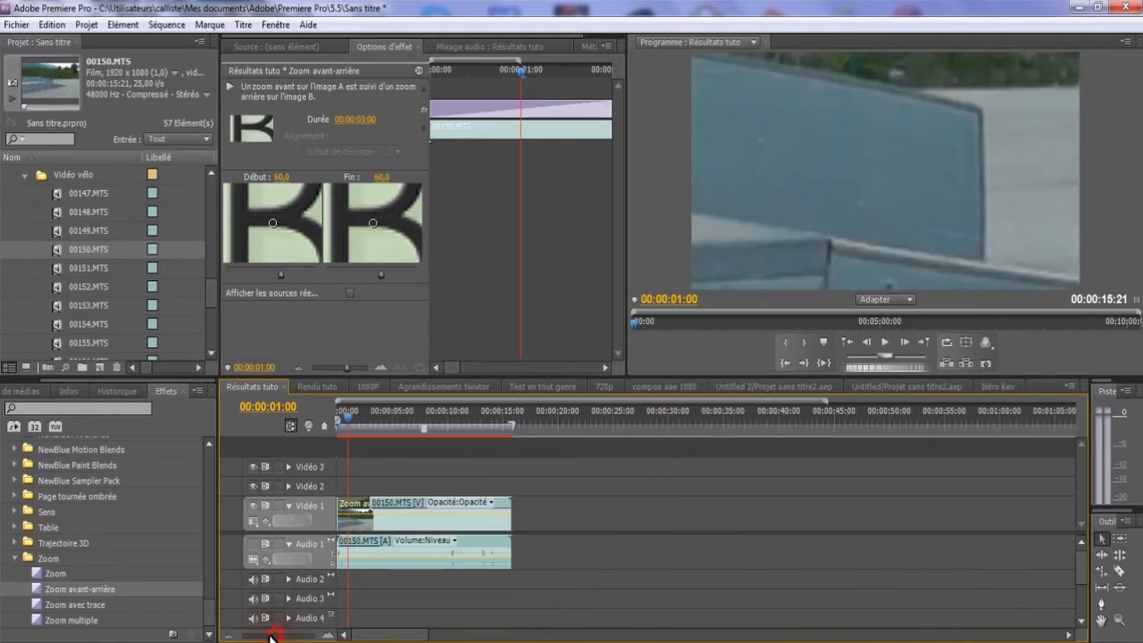
{"action": "left_click_drag", "start_coordinate": [372, 505], "coordinate": [522, 491]}
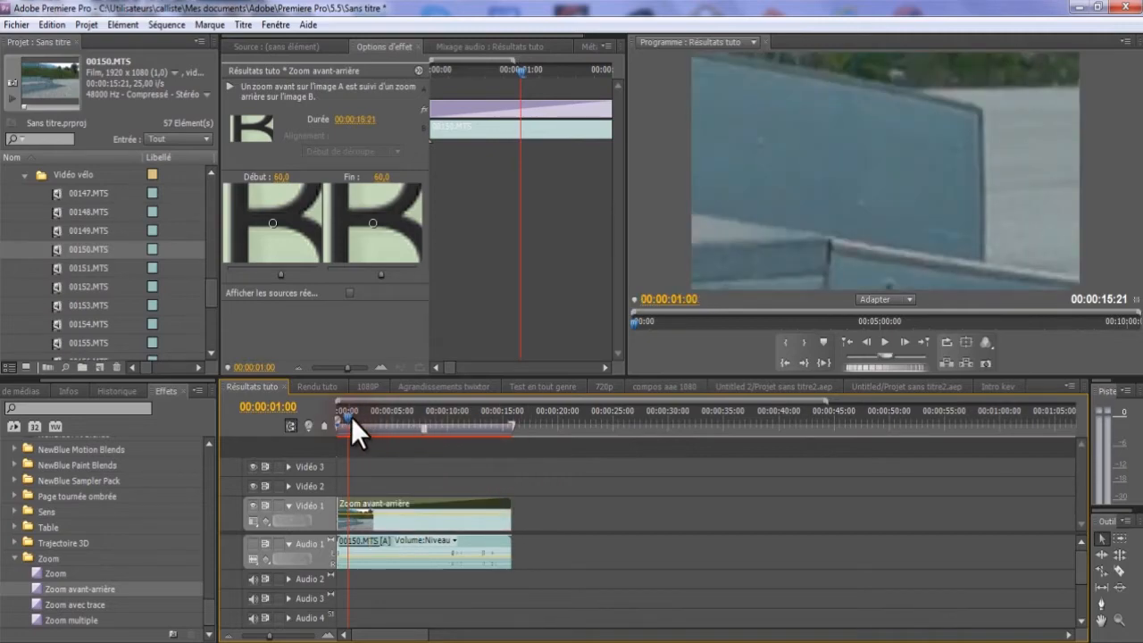
{"action": "left_click_drag", "start_coordinate": [346, 413], "coordinate": [474, 438]}
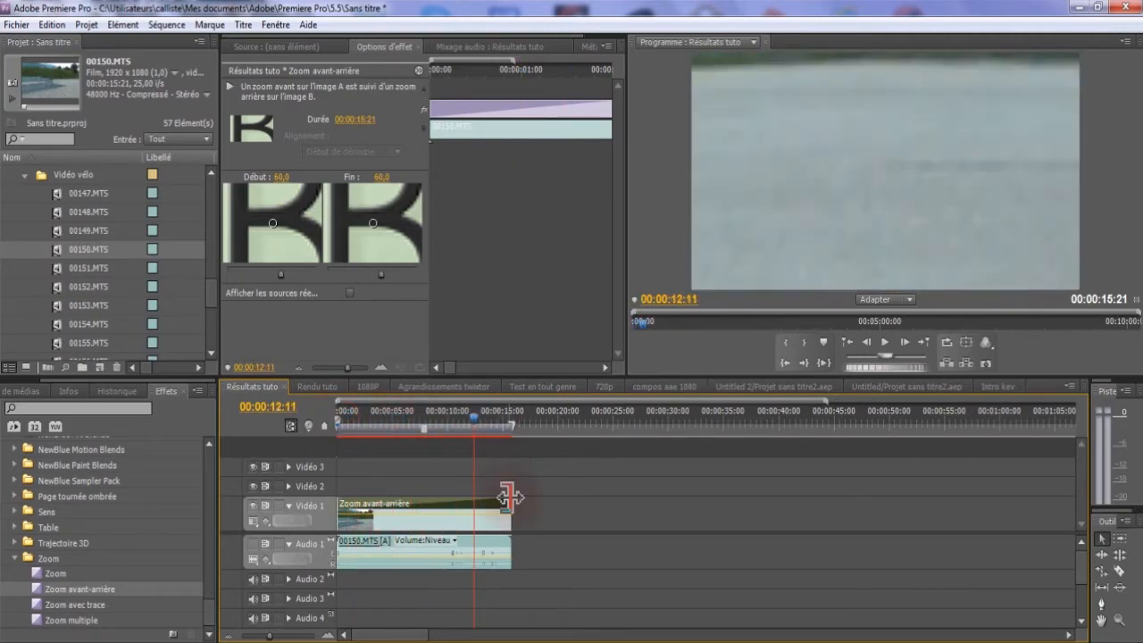
- Delete the Zoom avant-arrière transition and scrub through the clip to check the picture without it
{"action": "left_click_drag", "start_coordinate": [456, 502], "coordinate": [346, 500]}
{"action": "key", "text": "Delete"}
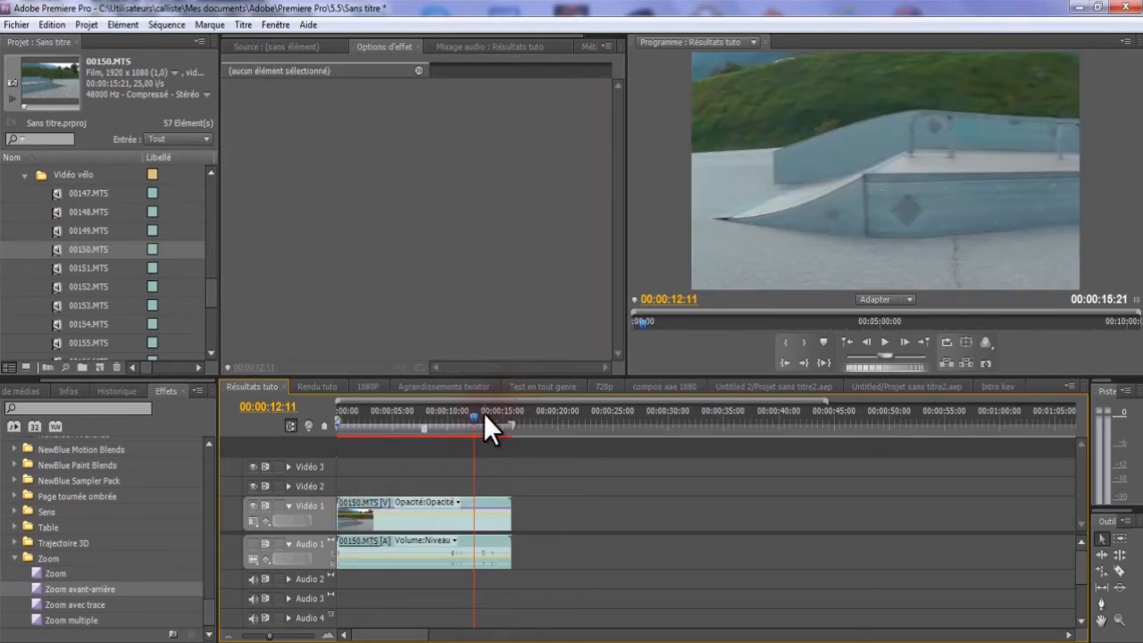
{"action": "left_click", "coordinate": [465, 416]}
{"action": "left_click", "coordinate": [421, 416]}
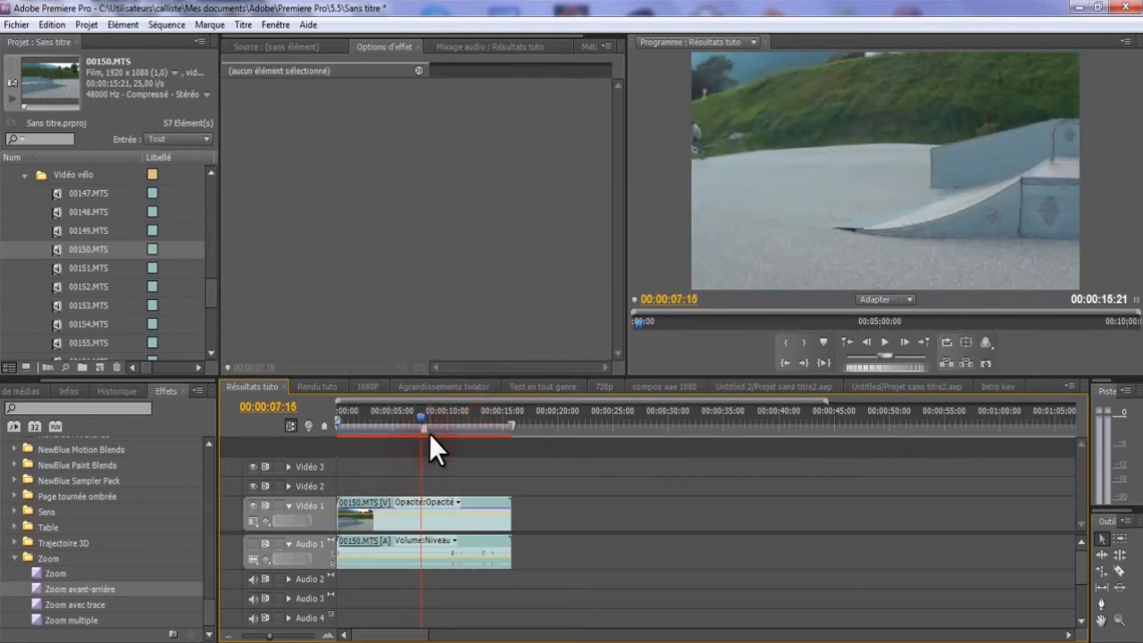
{"action": "left_click_drag", "start_coordinate": [417, 415], "coordinate": [387, 425]}
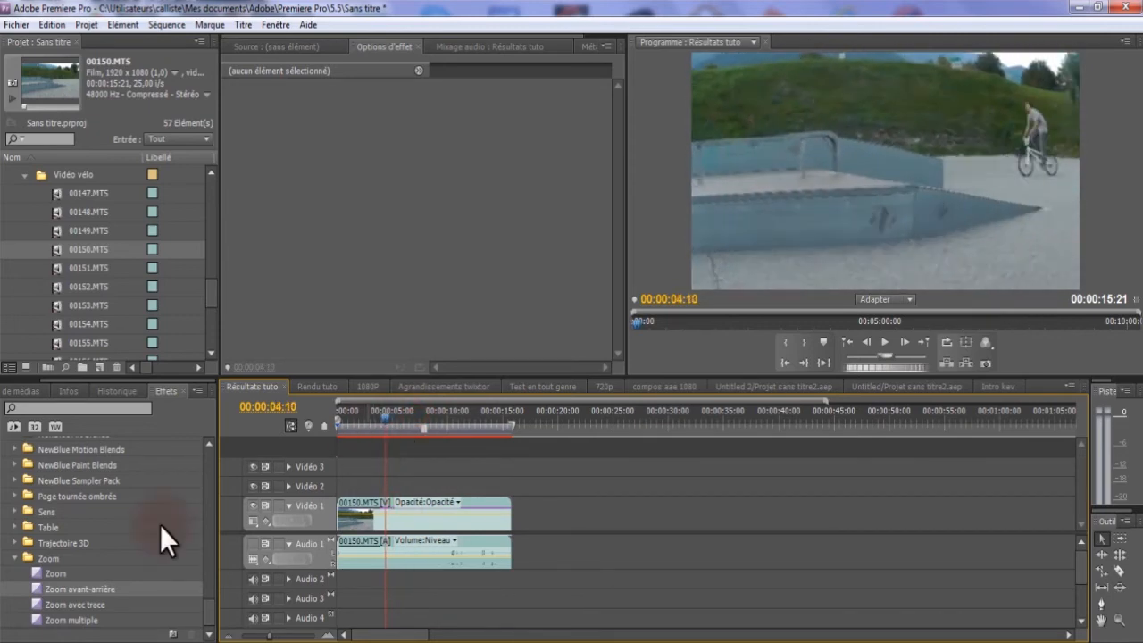
- Collapse the Zoom transitions folder, return to the Déformation effects folder and select the clip in the sequence
{"action": "left_click", "coordinate": [14, 558]}
{"action": "scroll", "coordinate": [5, 560], "scroll_direction": "up", "scroll_amount": 10}
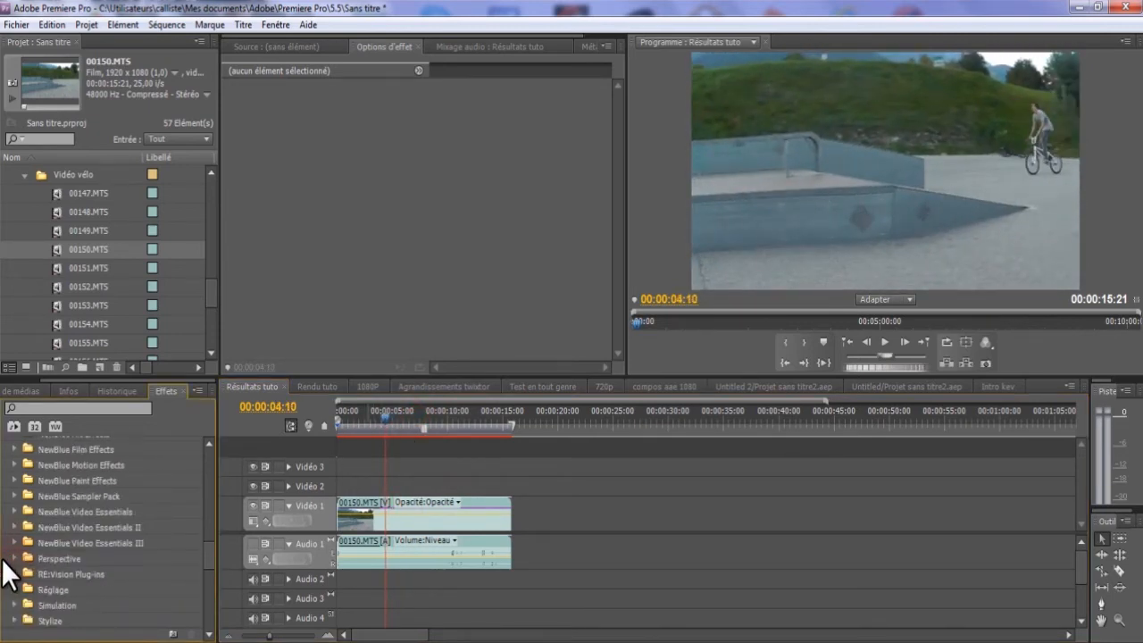
{"action": "scroll", "coordinate": [2, 559], "scroll_direction": "up", "scroll_amount": 10}
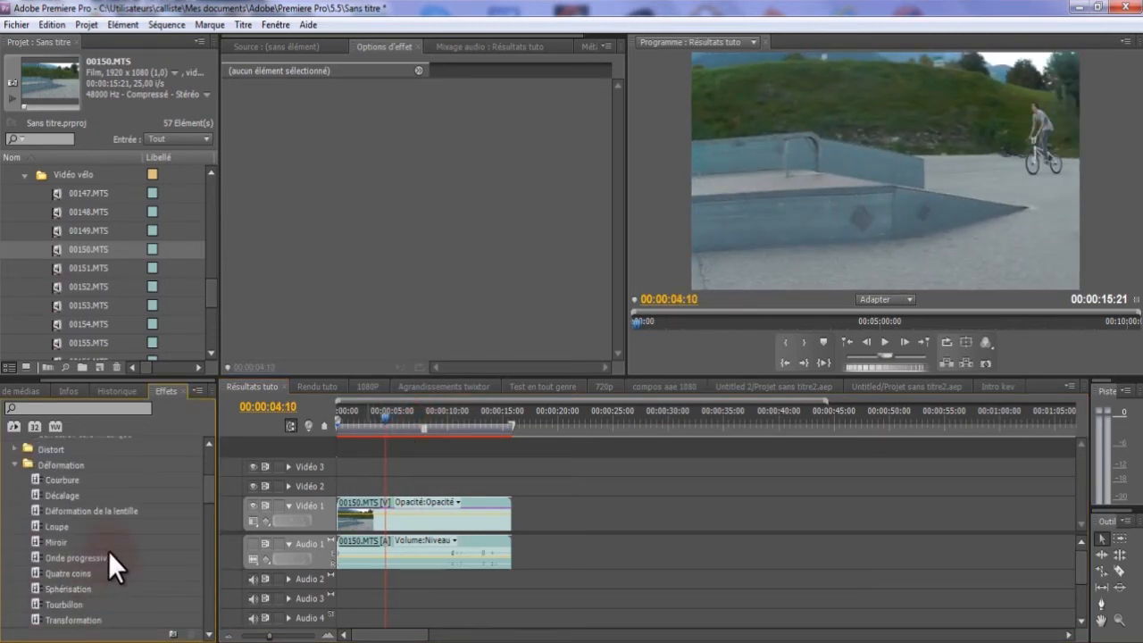
{"action": "left_click_drag", "start_coordinate": [94, 528], "coordinate": [132, 529]}
{"action": "left_click", "coordinate": [411, 529]}
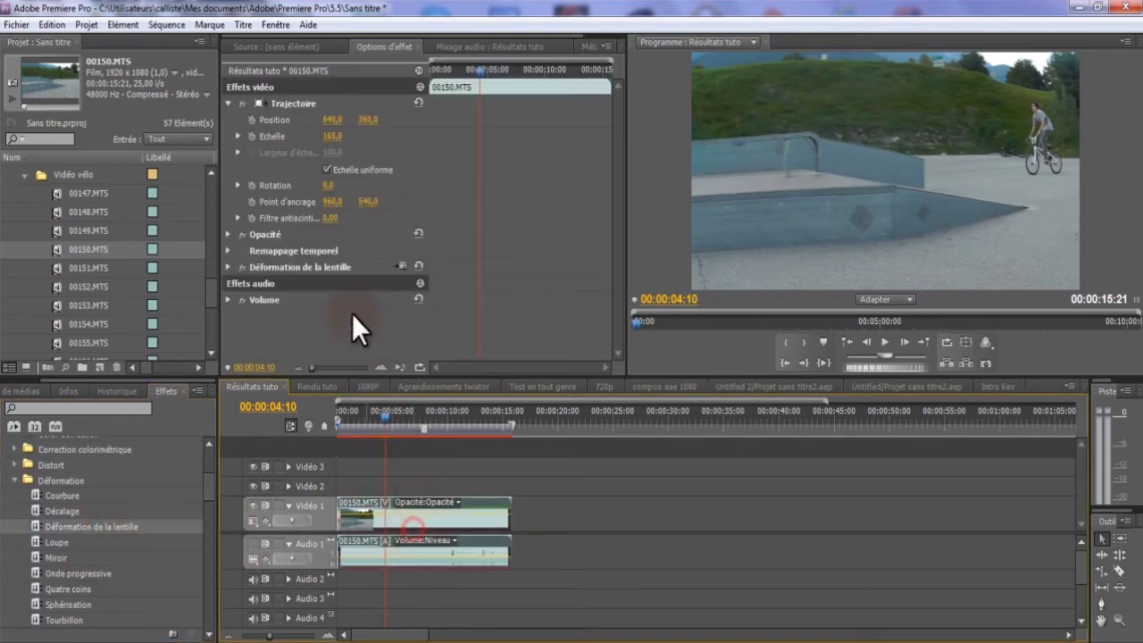
- Remove the Déformation de la lentille effect from the clip
{"action": "left_click", "coordinate": [295, 267]}
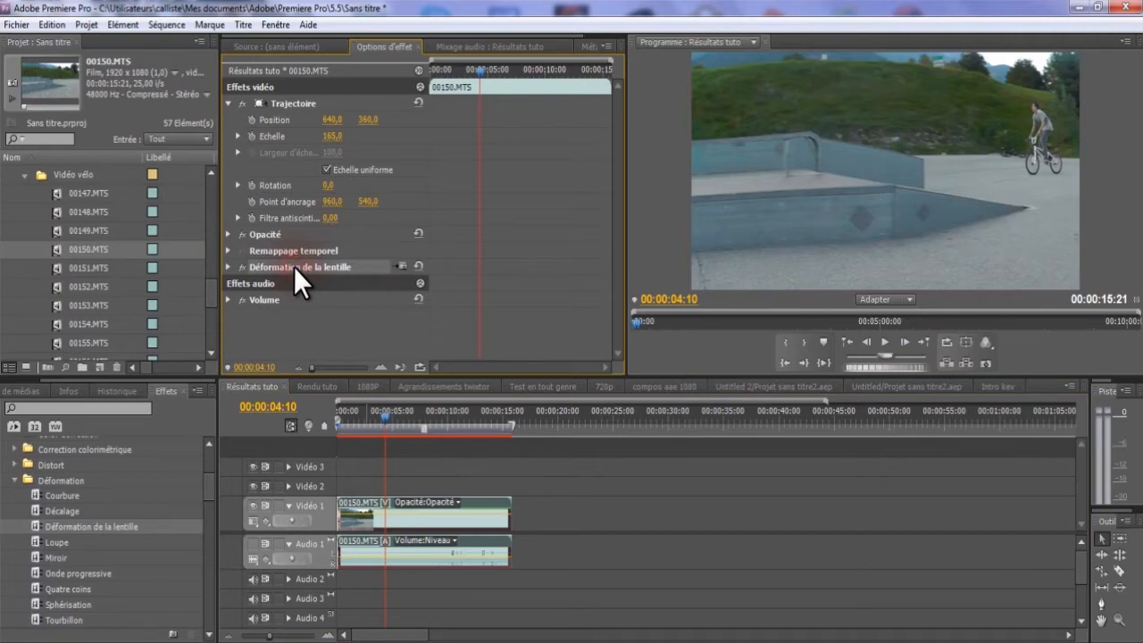
{"action": "left_click", "coordinate": [290, 251]}
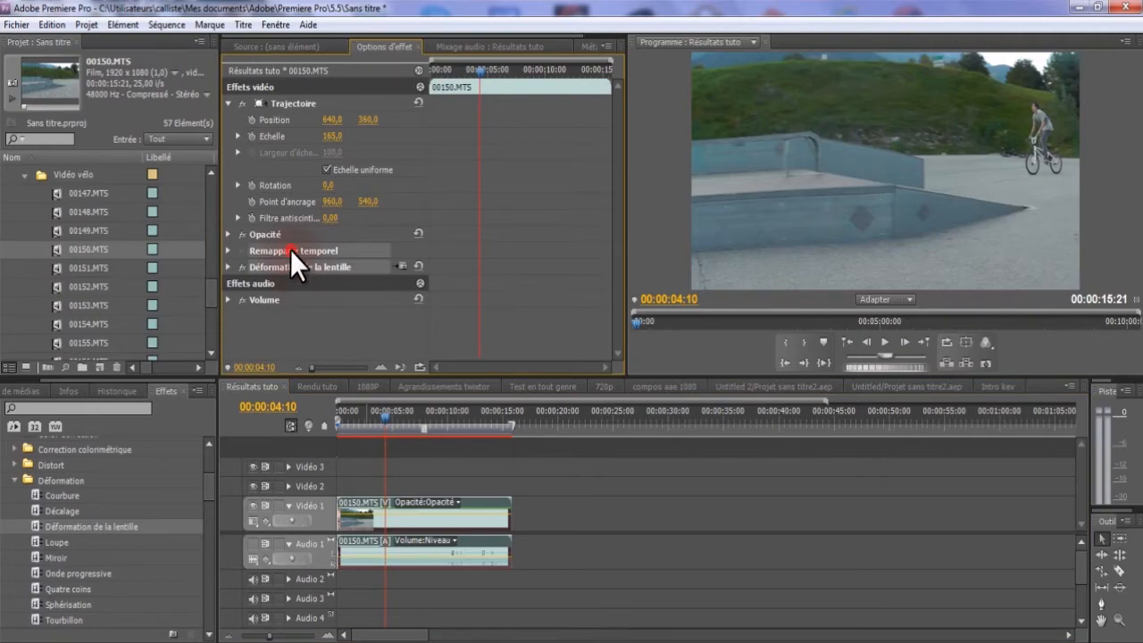
{"action": "right_click", "coordinate": [289, 253]}
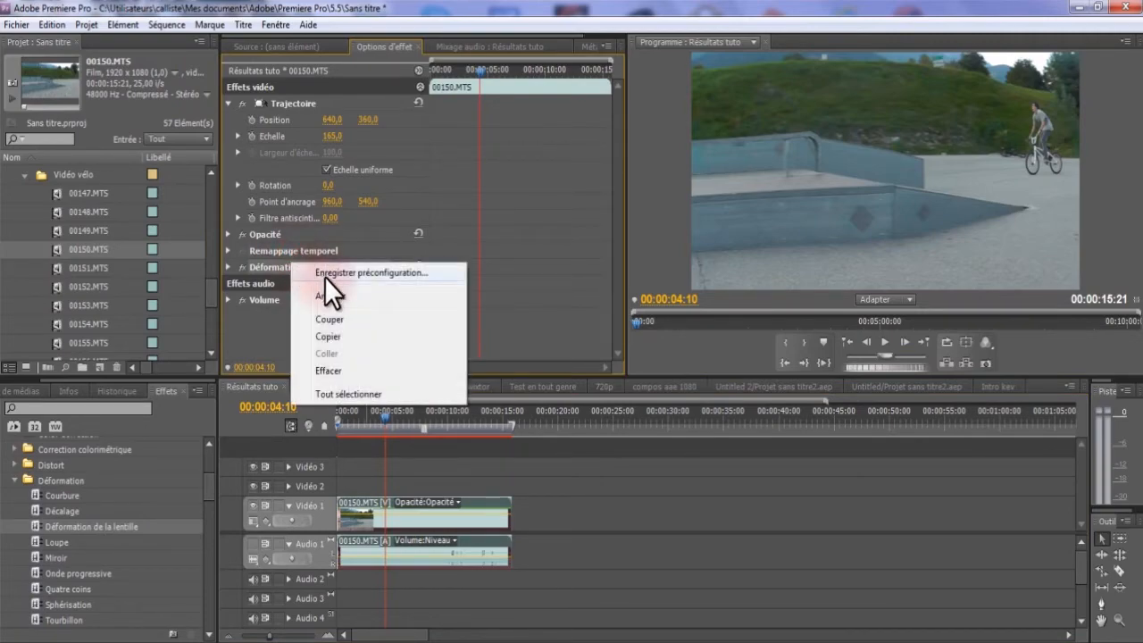
{"action": "left_click", "coordinate": [574, 322]}
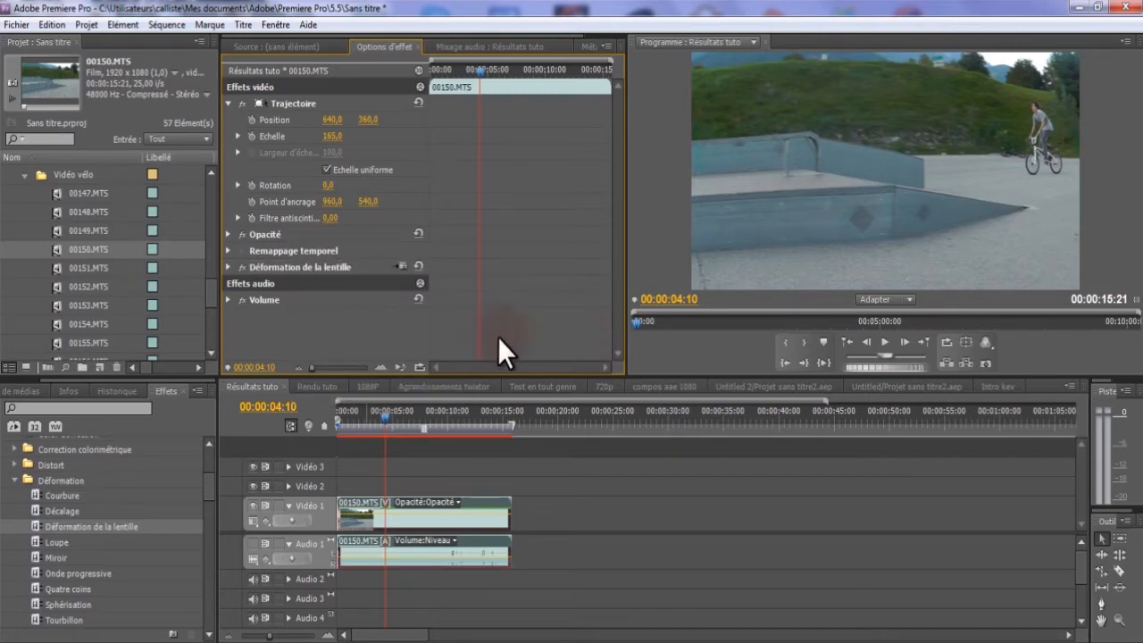
{"action": "right_click", "coordinate": [366, 268]}
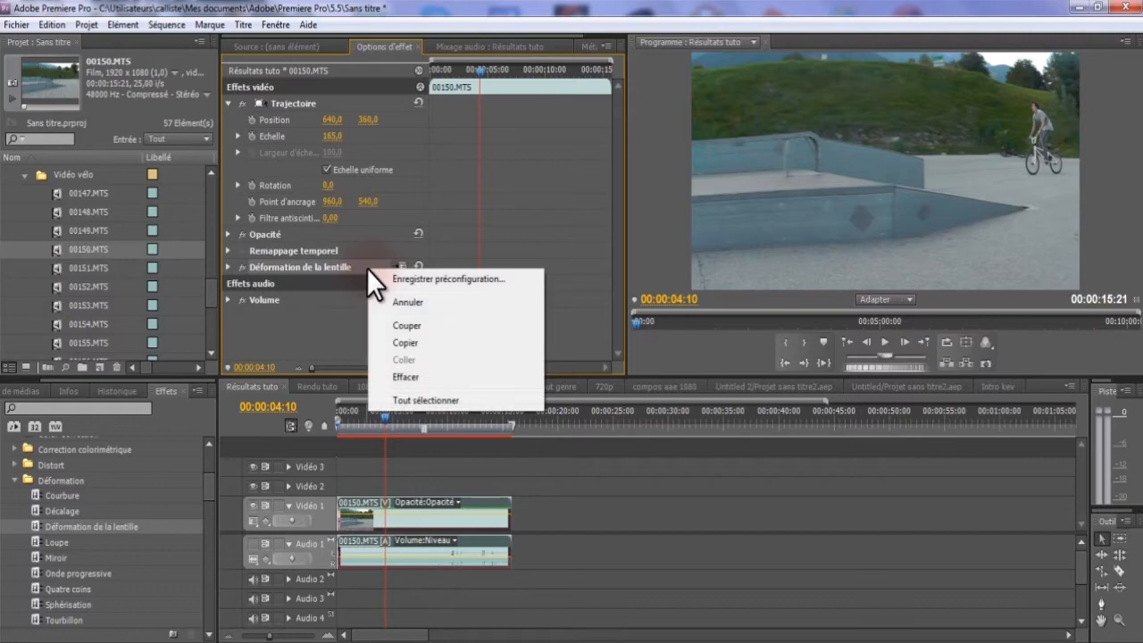
{"action": "left_click", "coordinate": [405, 371]}
- Apply the Sphérisation effect from the Déformation folder to the clip and set its Rayon to 194
{"action": "scroll", "coordinate": [48, 546], "scroll_direction": "down", "scroll_amount": 2}
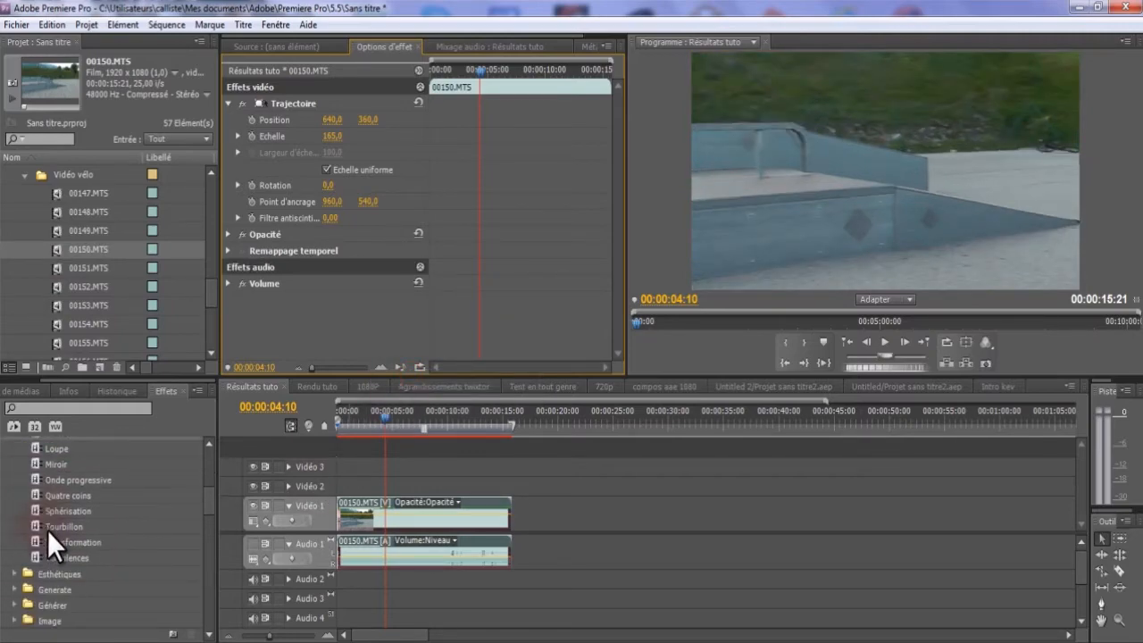
{"action": "left_click_drag", "start_coordinate": [46, 509], "coordinate": [384, 520]}
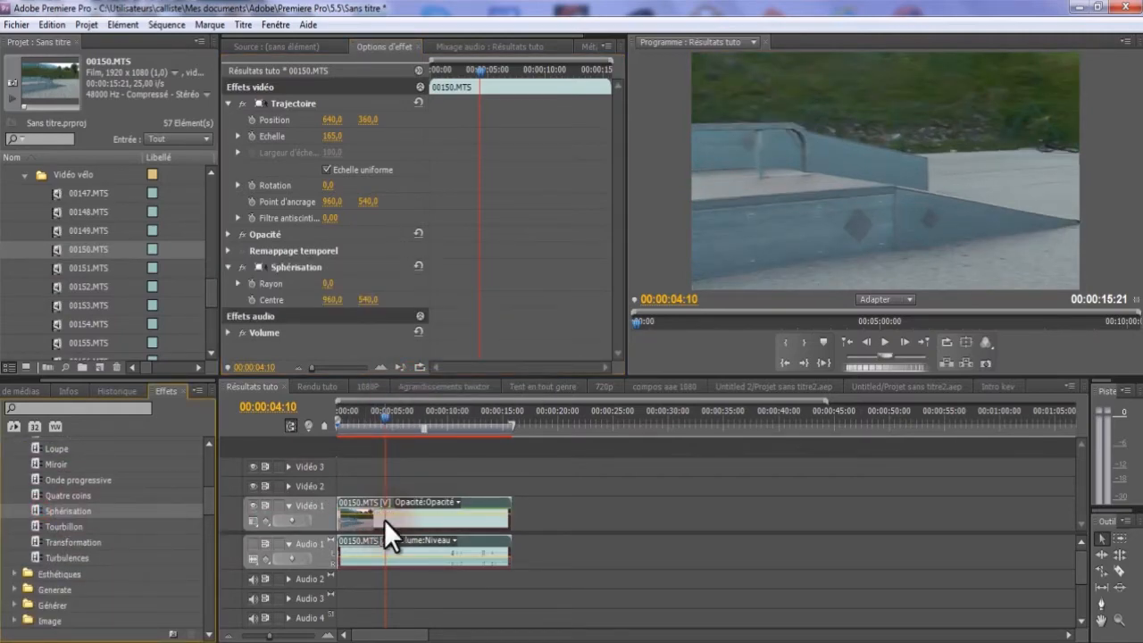
{"action": "left_click_drag", "start_coordinate": [329, 286], "coordinate": [489, 300]}
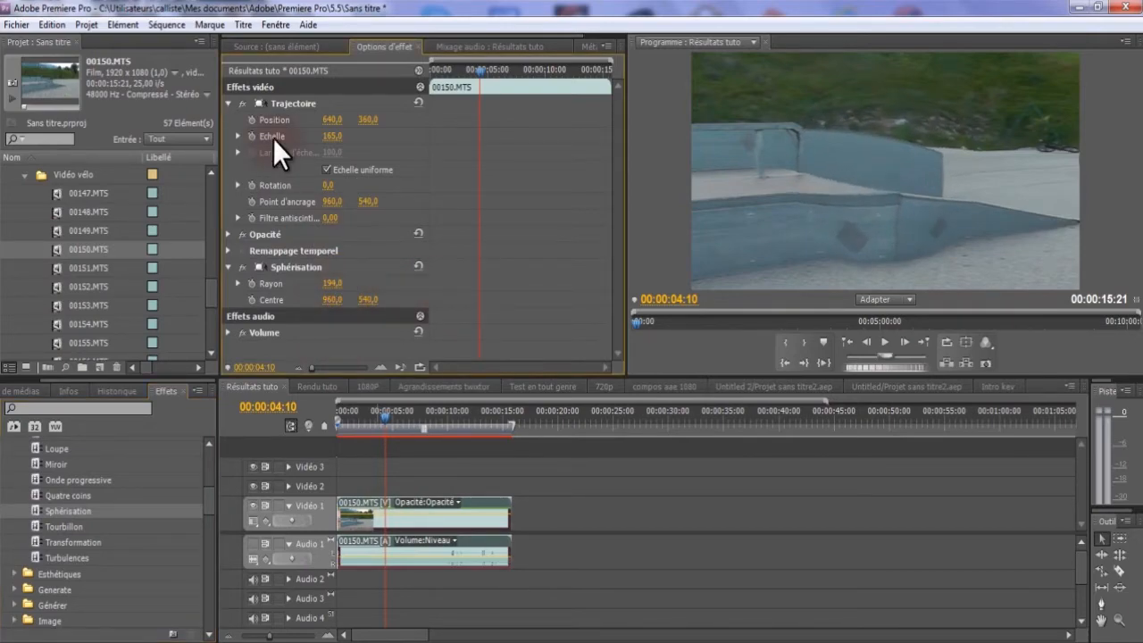
- Reset the clip's Trajectoire settings and raise the Sphérisation Rayon to about 800
{"action": "left_click", "coordinate": [418, 103]}
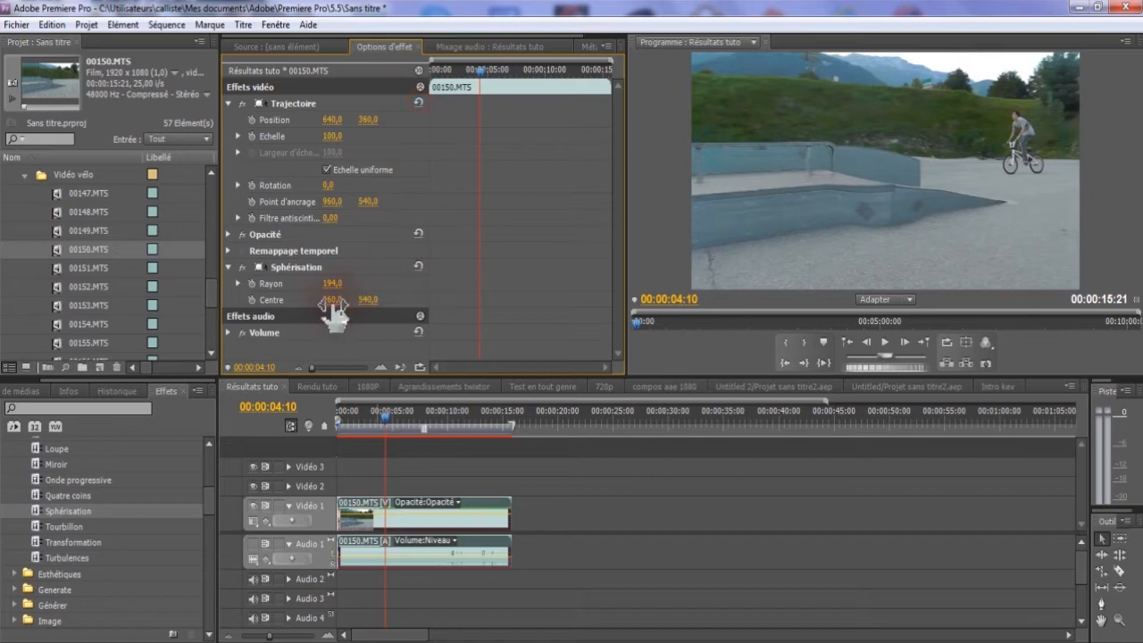
{"action": "left_click_drag", "start_coordinate": [331, 284], "coordinate": [760, 325]}
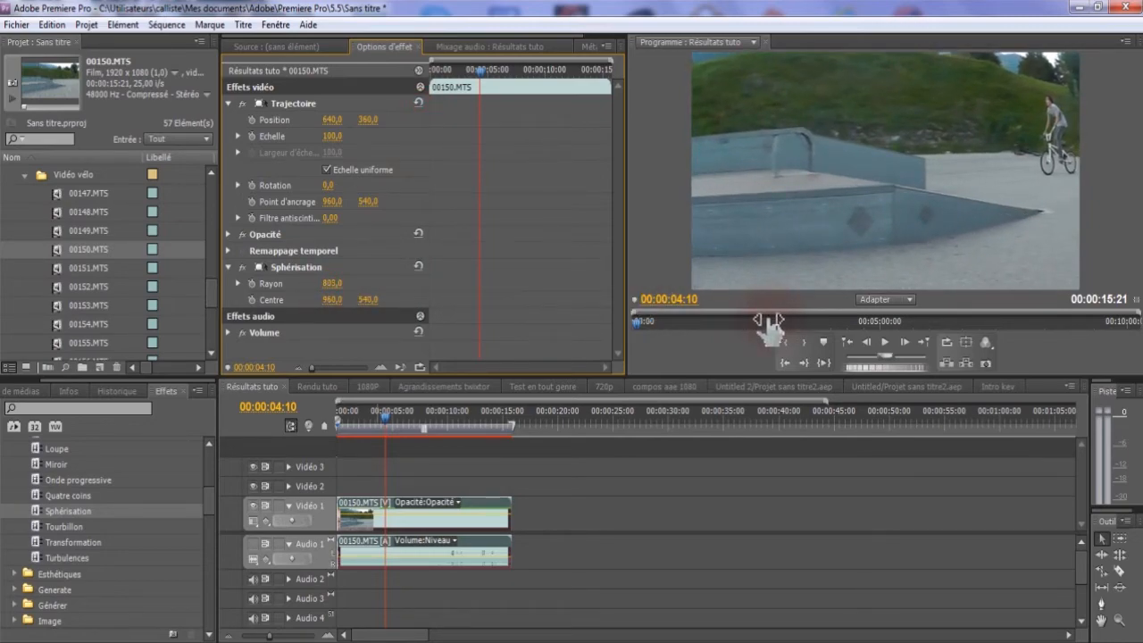
- Shift the Sphérisation centre slightly up and to the right in the picture and lower its Rayon to 0
{"action": "left_click", "coordinate": [305, 266]}
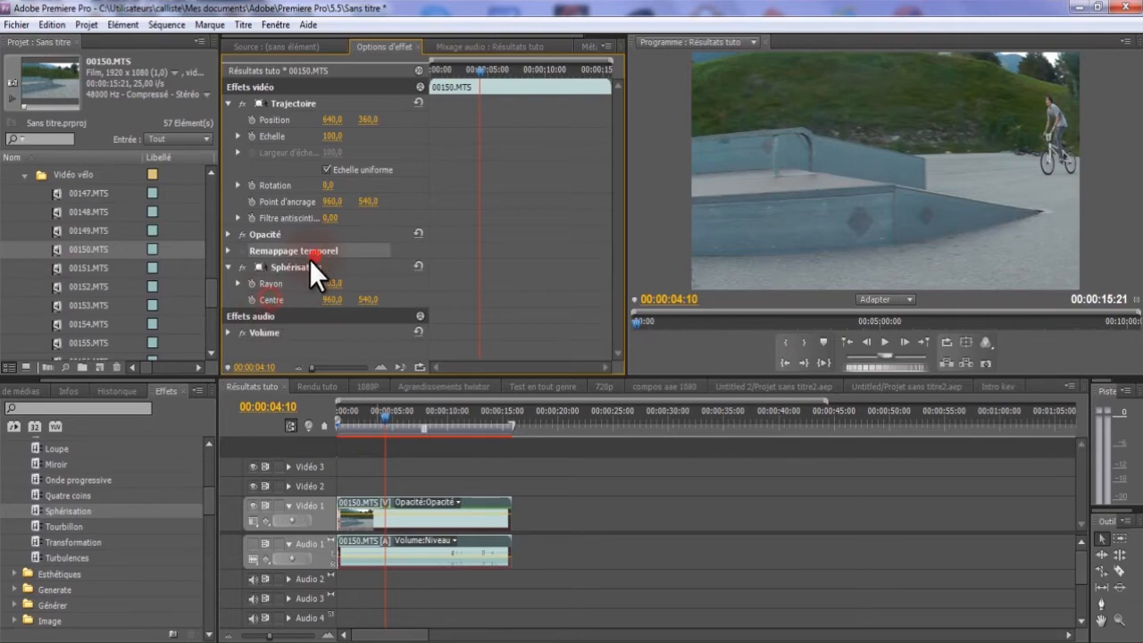
{"action": "mouse_move", "coordinate": [882, 172]}
{"action": "left_mouse_down"}
{"action": "mouse_move", "coordinate": [679, 234]}
{"action": "mouse_move", "coordinate": [847, 183]}
{"action": "mouse_move", "coordinate": [1055, 204]}
{"action": "mouse_move", "coordinate": [1029, 165]}
{"action": "mouse_move", "coordinate": [800, 89]}
{"action": "mouse_move", "coordinate": [930, 290]}
{"action": "mouse_move", "coordinate": [984, 127]}
{"action": "mouse_move", "coordinate": [863, 146]}
{"action": "mouse_move", "coordinate": [878, 164]}
{"action": "mouse_move", "coordinate": [902, 158]}
{"action": "mouse_move", "coordinate": [891, 163]}
{"action": "left_mouse_up"}
{"action": "left_click_drag", "start_coordinate": [332, 283], "coordinate": [34, 283]}
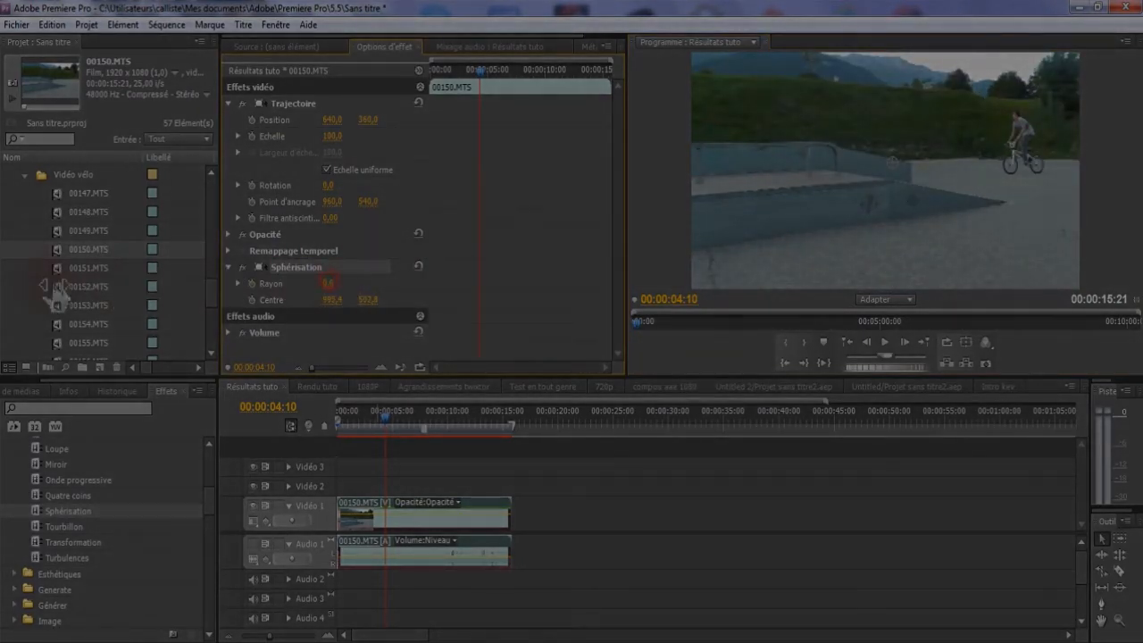
- Remove the Sphérisation effect from the clip
{"action": "right_click", "coordinate": [301, 271]}
{"action": "left_click", "coordinate": [340, 381]}
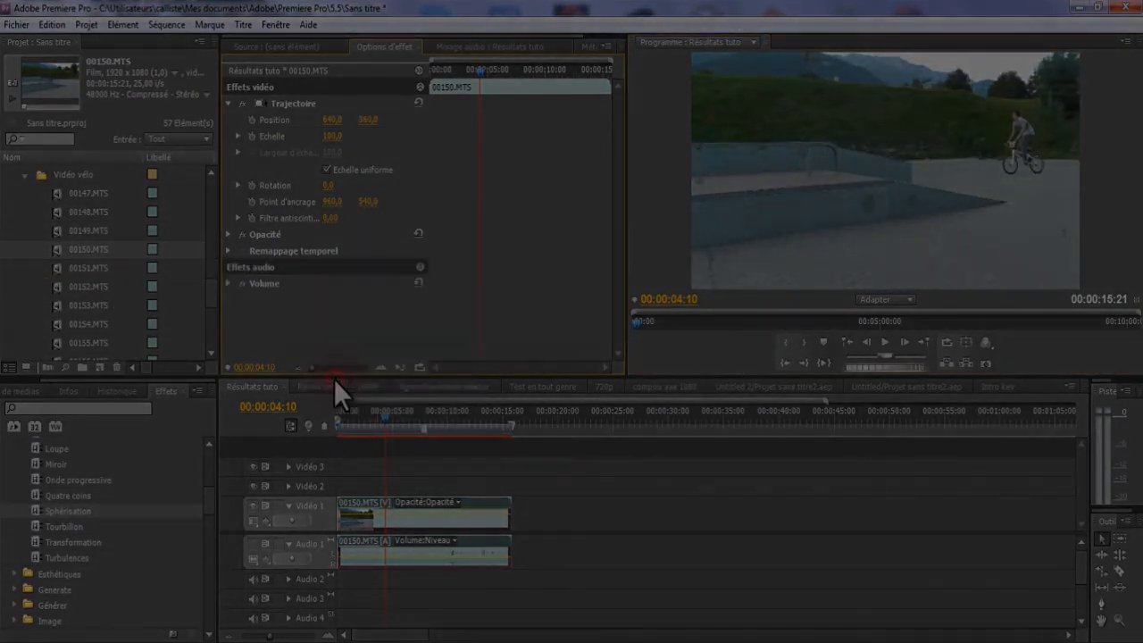